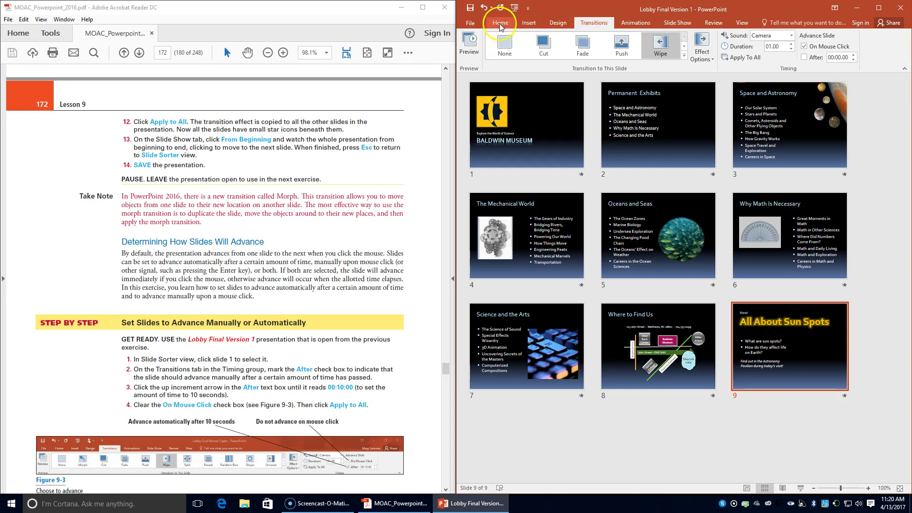
Step: Set all slides to advance after 00:10.00 only, with On Mouse Click cleared
click(511, 127)
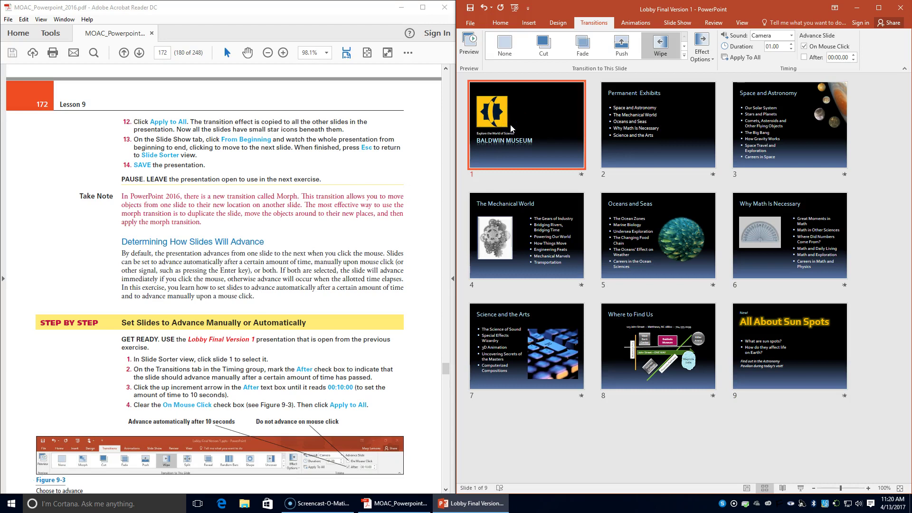
click(594, 23)
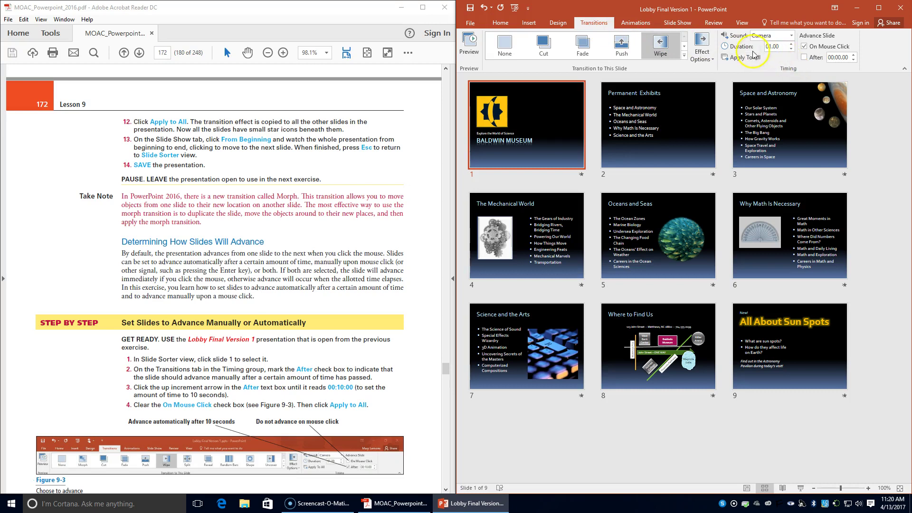
click(804, 57)
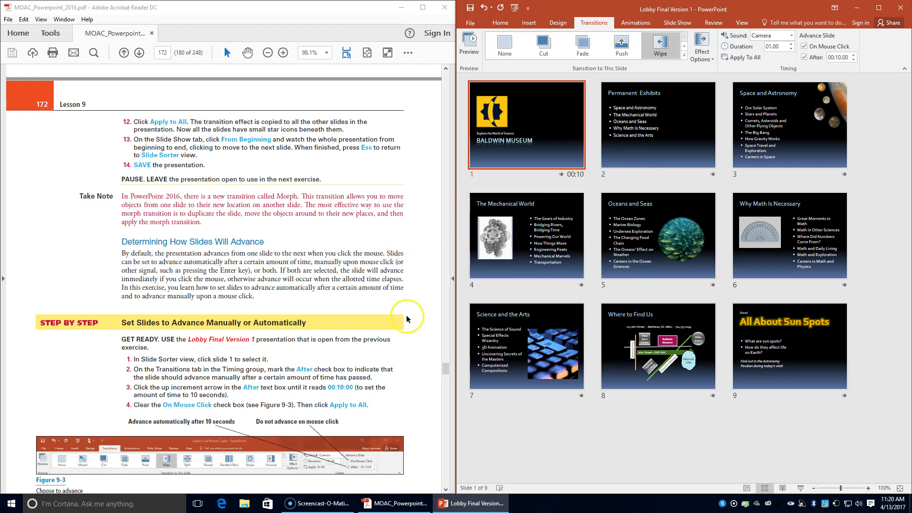
click(805, 46)
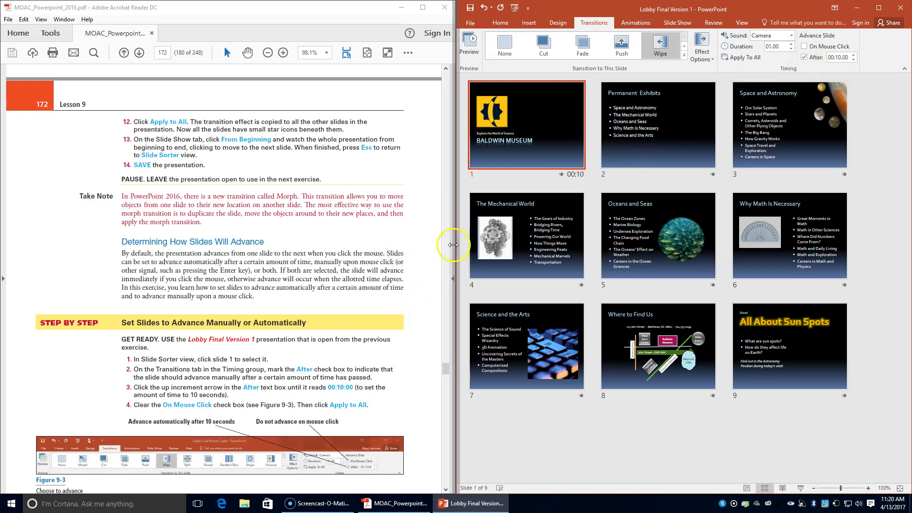
click(737, 57)
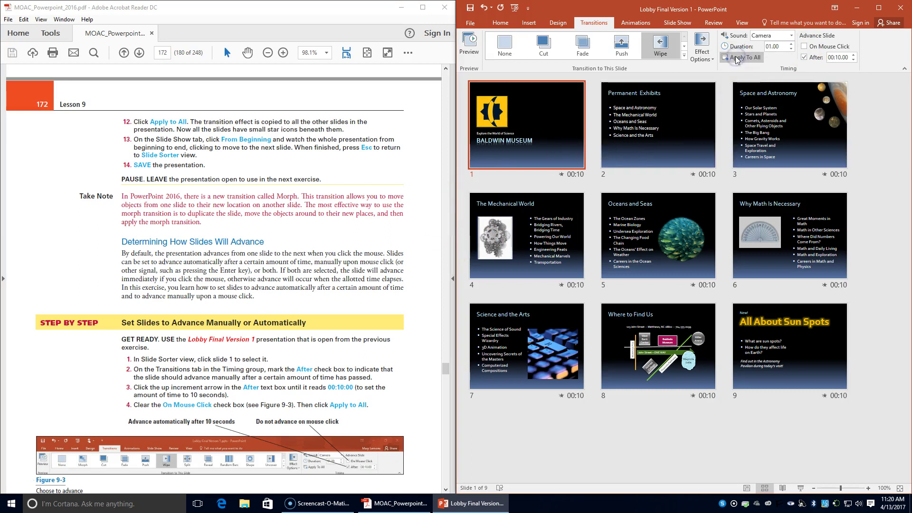
scroll(238, 385, down, 5)
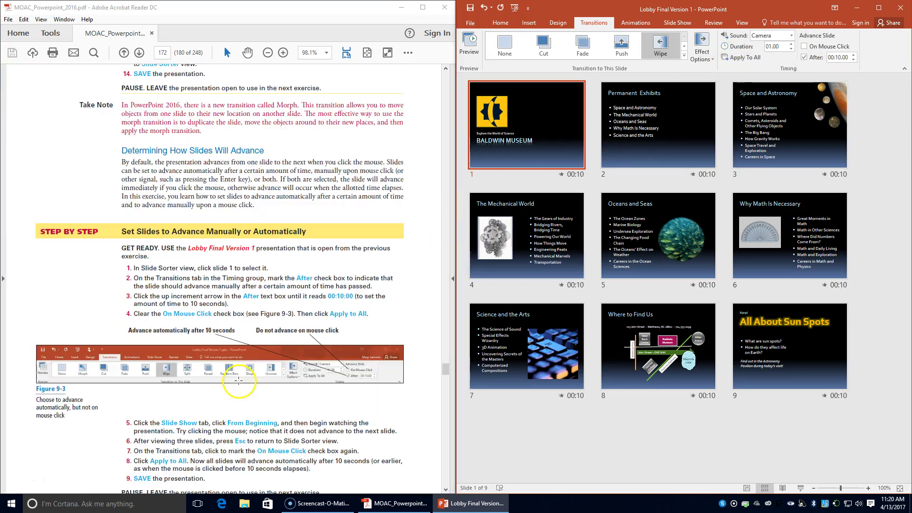
scroll(239, 384, down, 1)
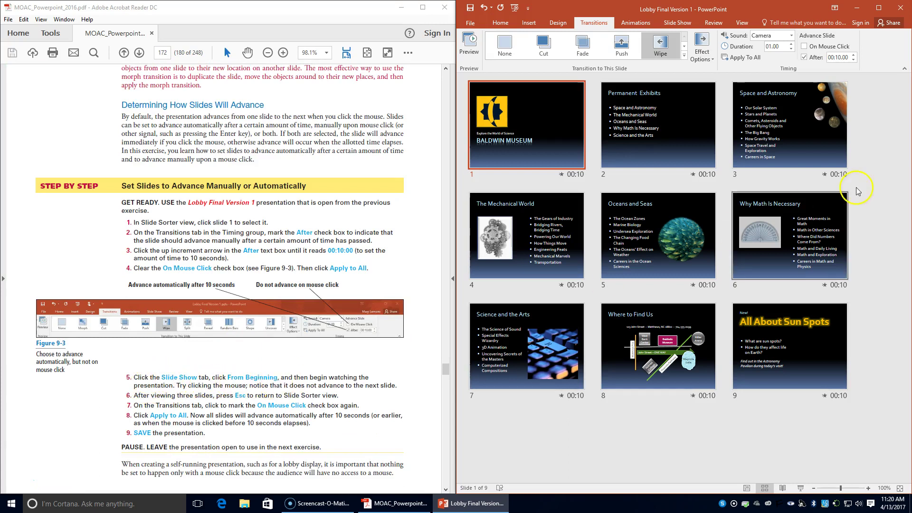
click(692, 24)
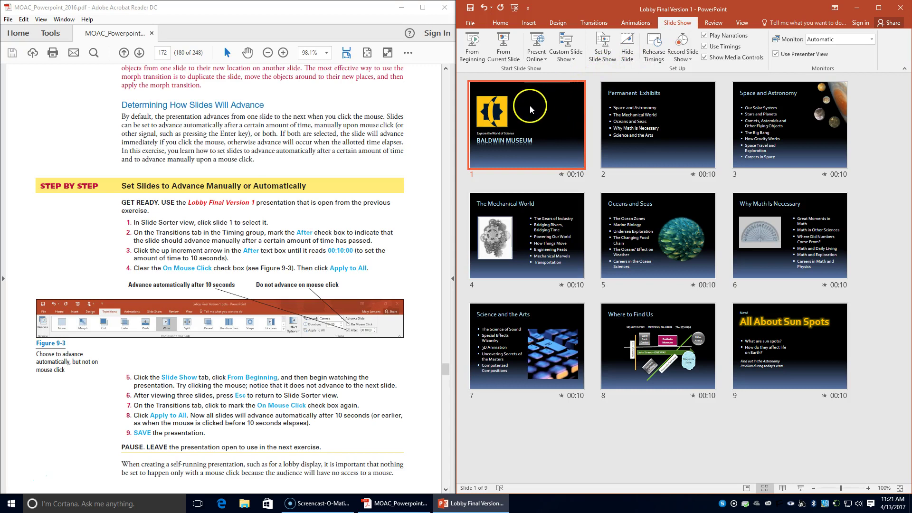
click(475, 47)
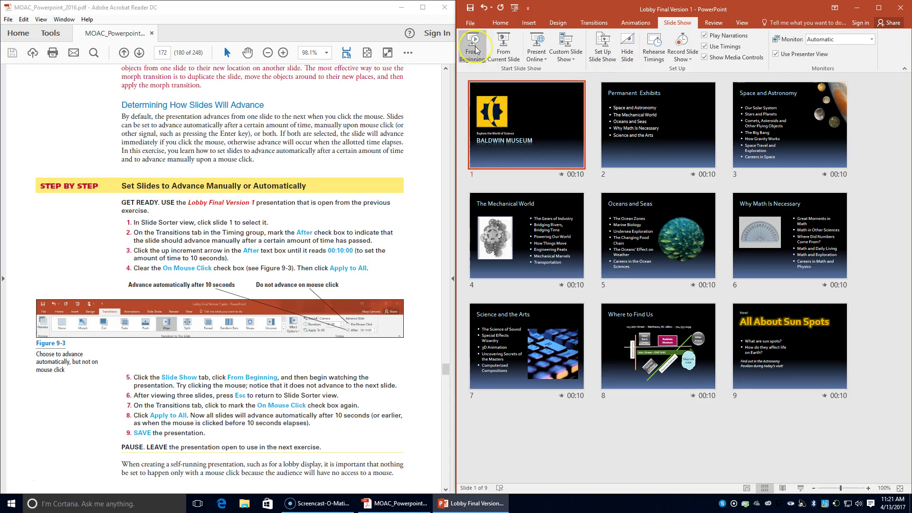
click(476, 48)
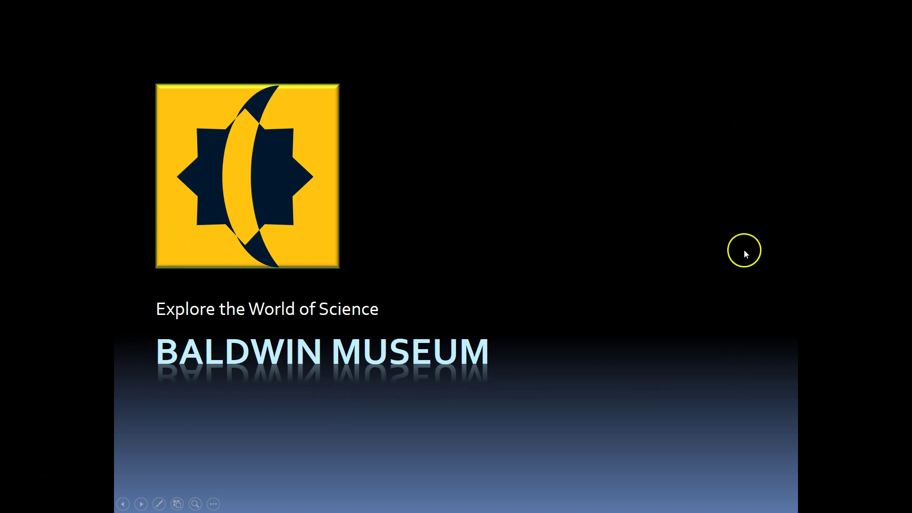
click(899, 290)
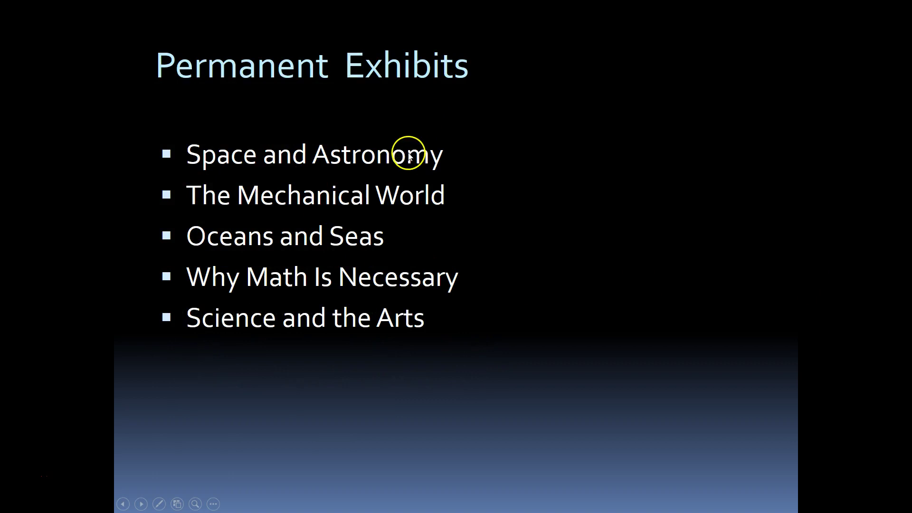
key(Escape)
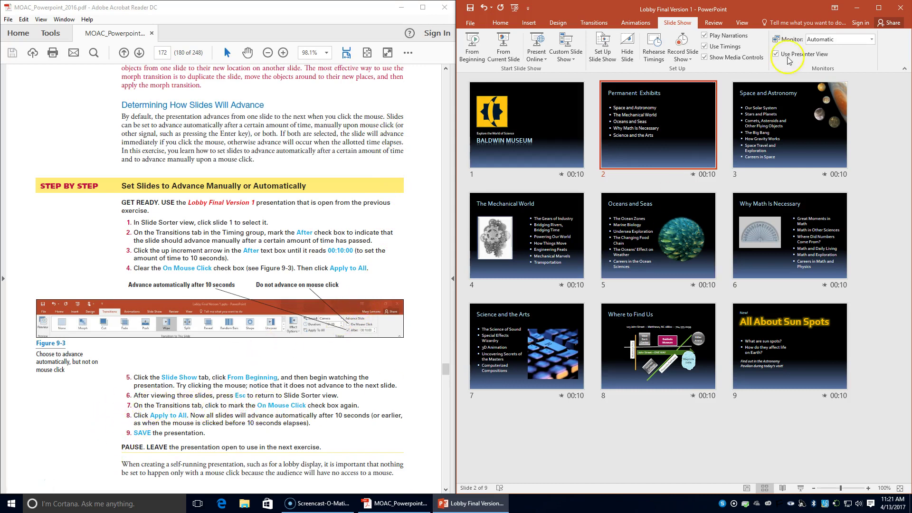
Step: Turn On Mouse Click back on alongside the 10-second timing for all slides
click(602, 27)
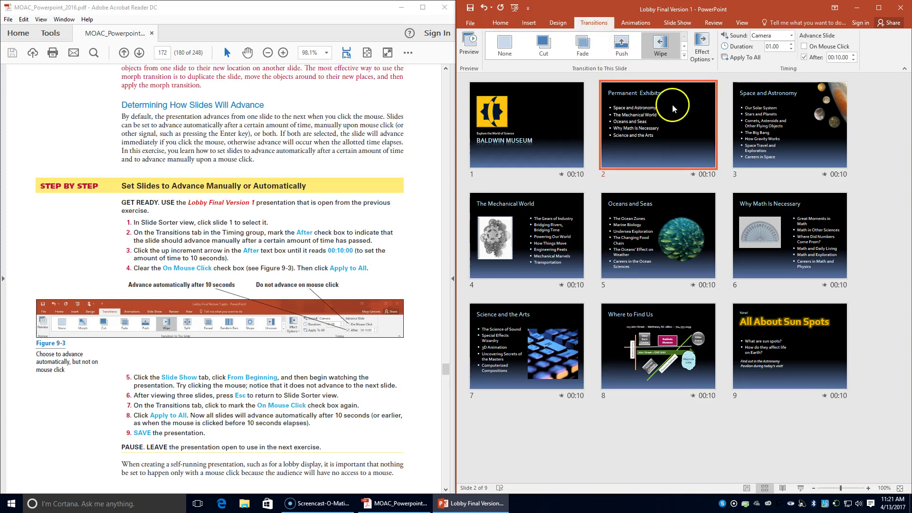
click(803, 47)
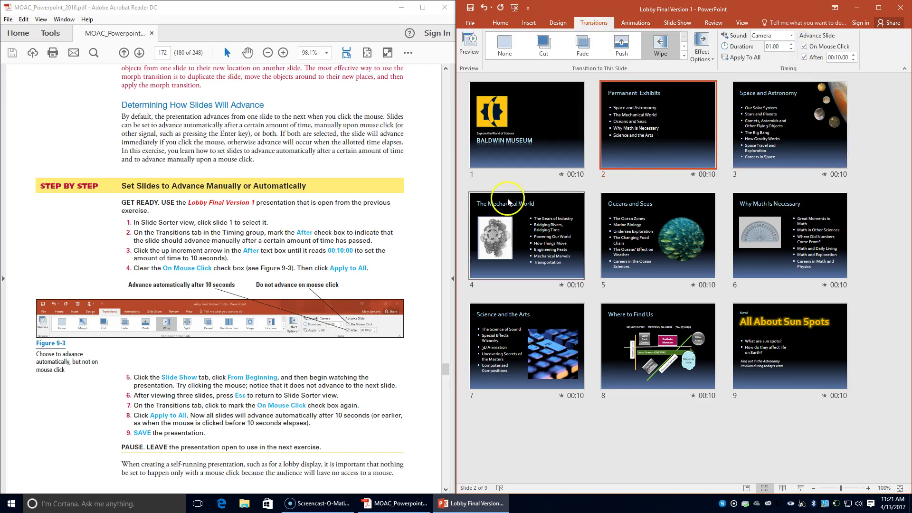
click(760, 57)
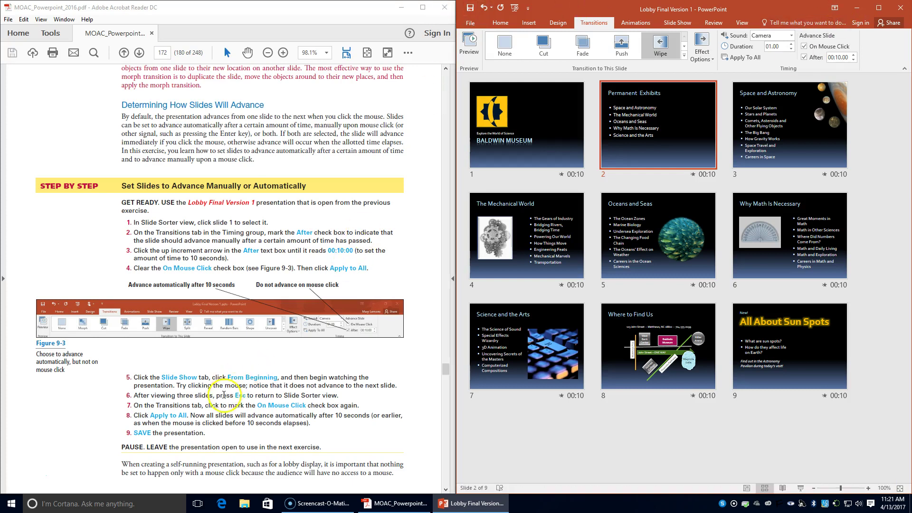
scroll(225, 404, down, 5)
scroll(225, 404, down, 2)
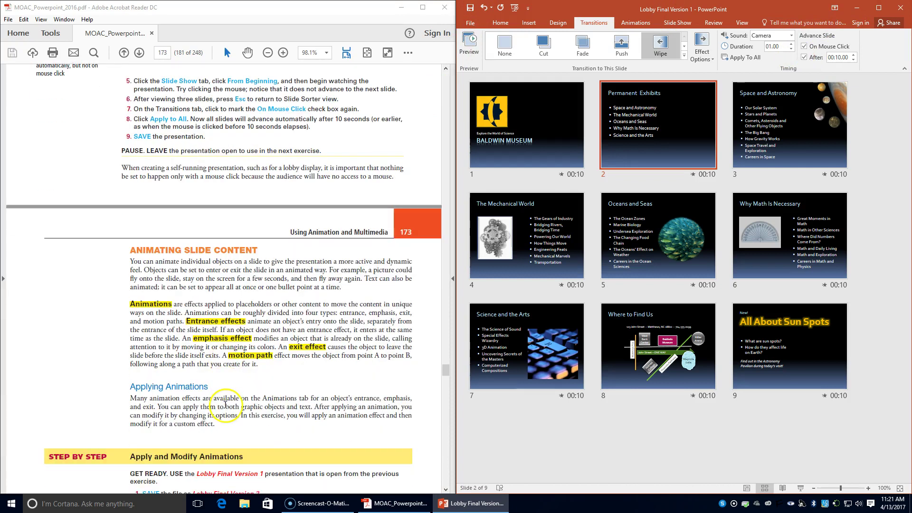
scroll(241, 391, down, 2)
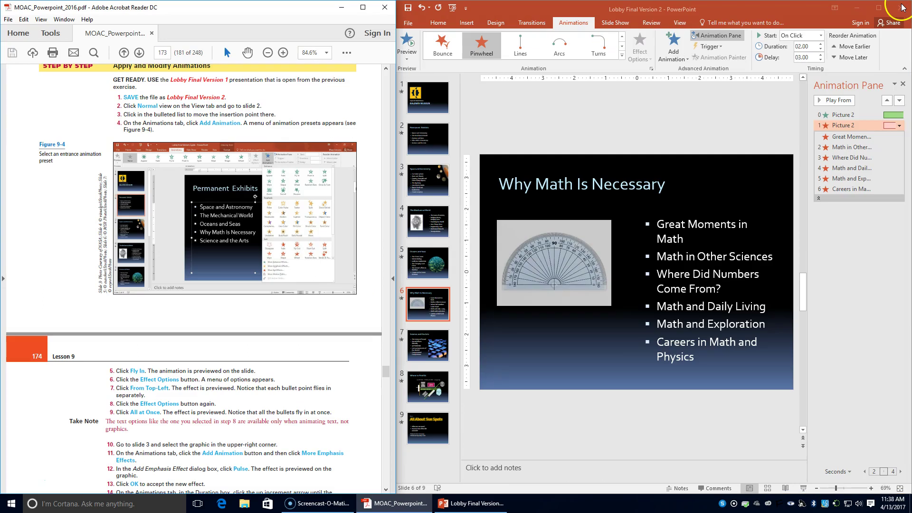
Step: Close without saving, reopen Lobby Final Version 1, and snap it right of the PDF instructions
click(903, 10)
click(447, 265)
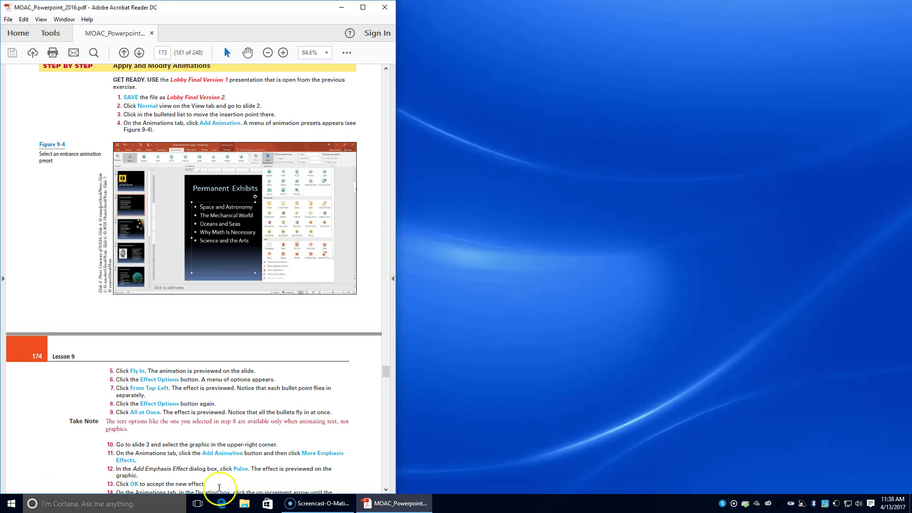
click(242, 502)
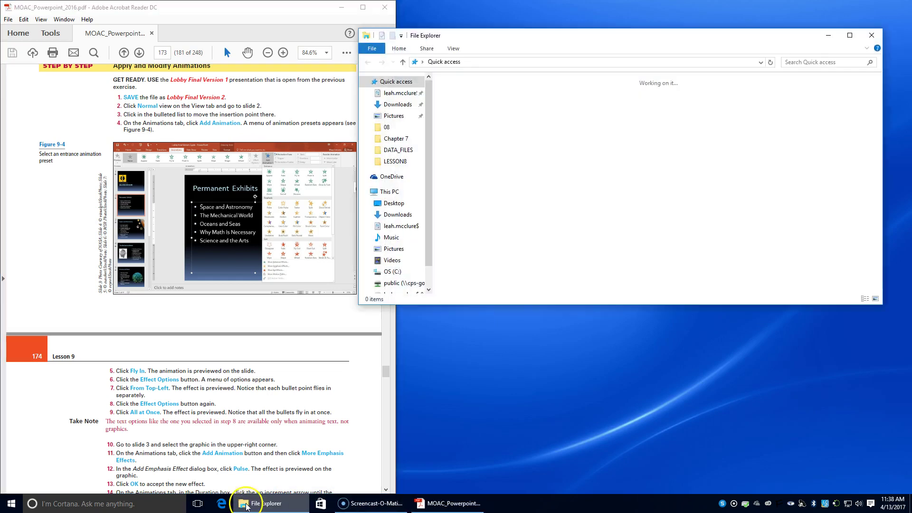
double_click(541, 190)
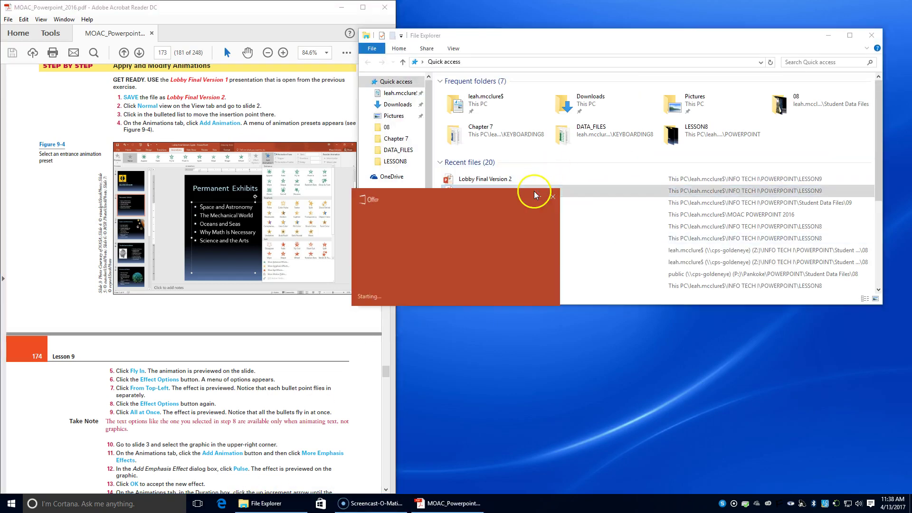
drag(649, 50, 906, 57)
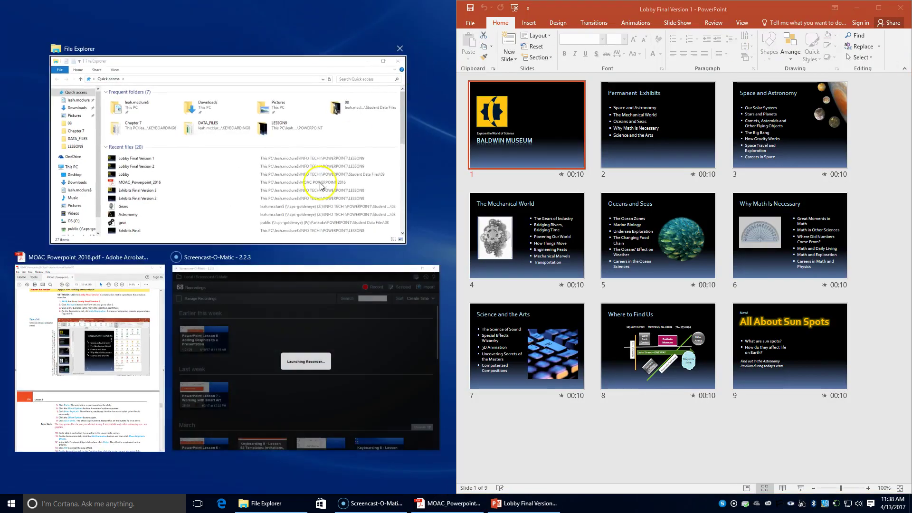
click(95, 371)
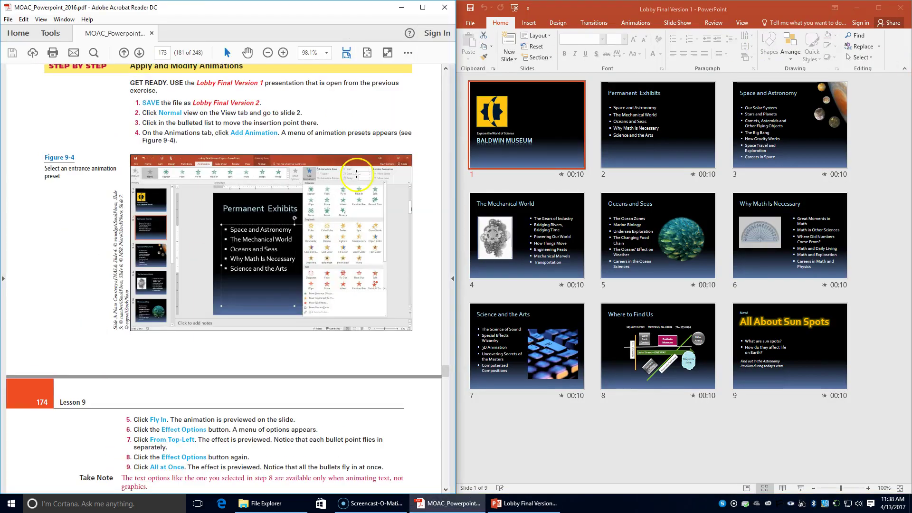
Step: Save the presentation into LESSON9 as Lobby Final Version 2, replacing the existing file
click(471, 22)
click(480, 119)
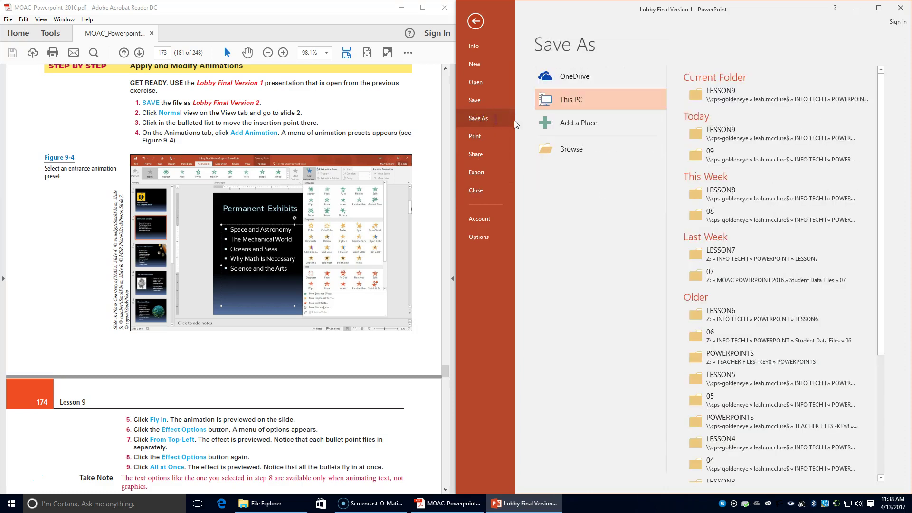
click(699, 96)
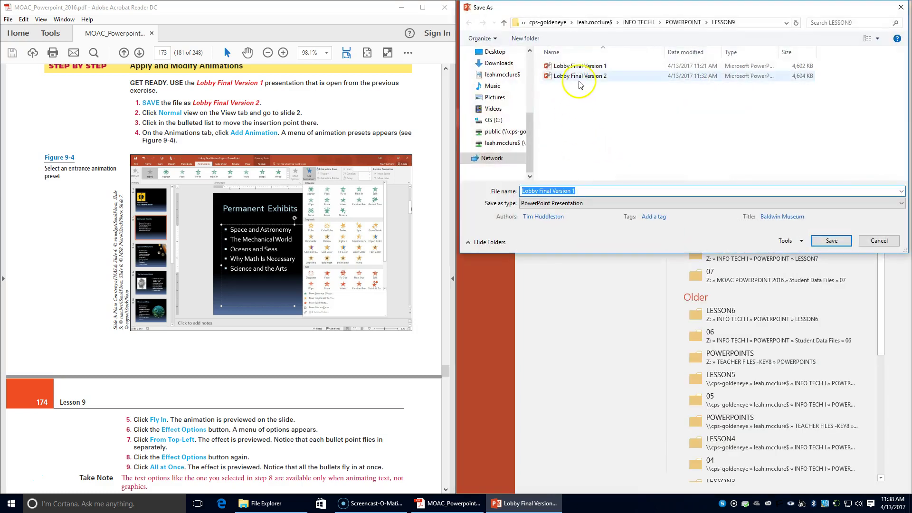
click(580, 77)
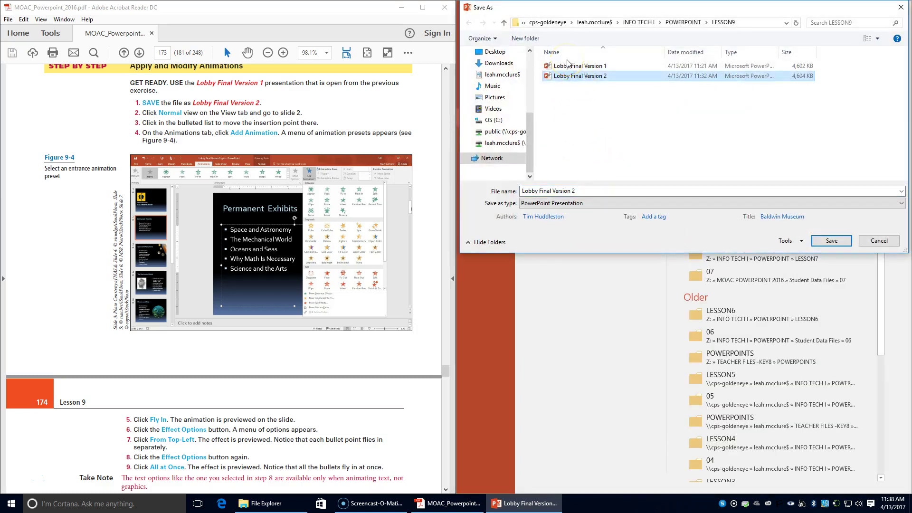
scroll(452, 114, down, 1)
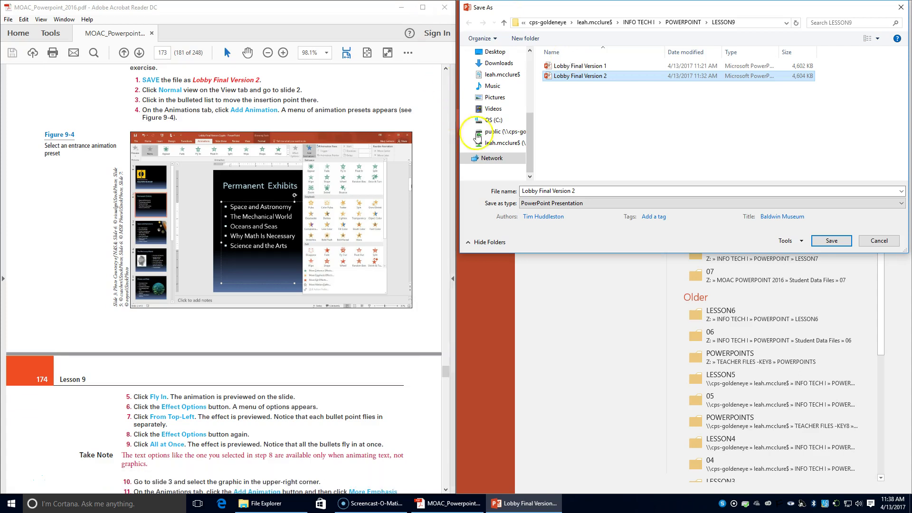
click(821, 218)
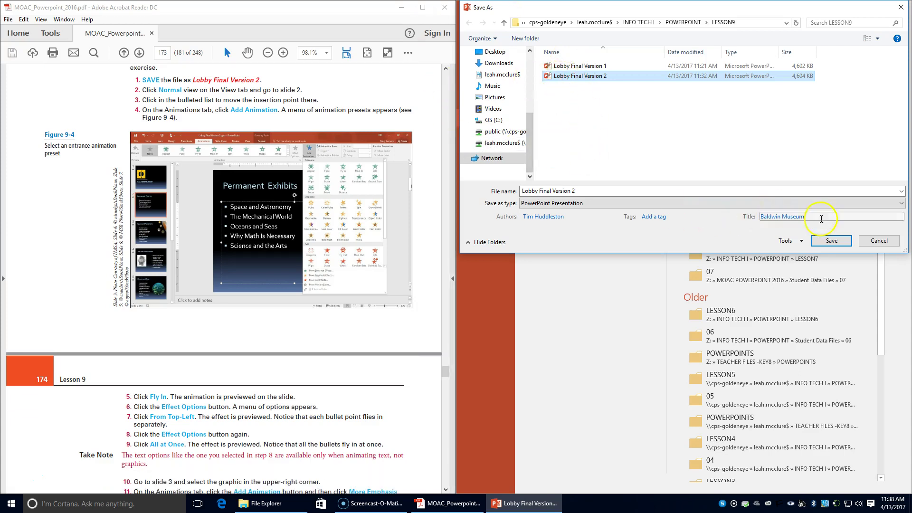
click(832, 240)
click(475, 251)
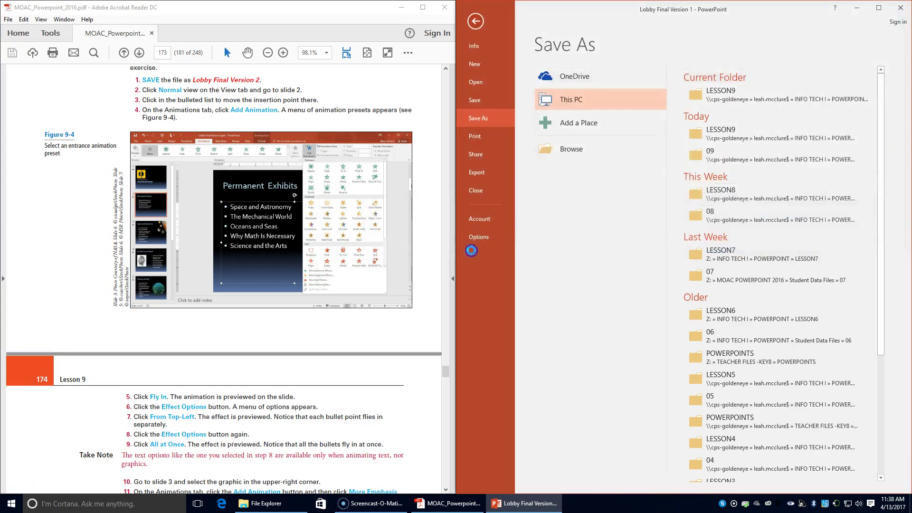
scroll(222, 186, up, 2)
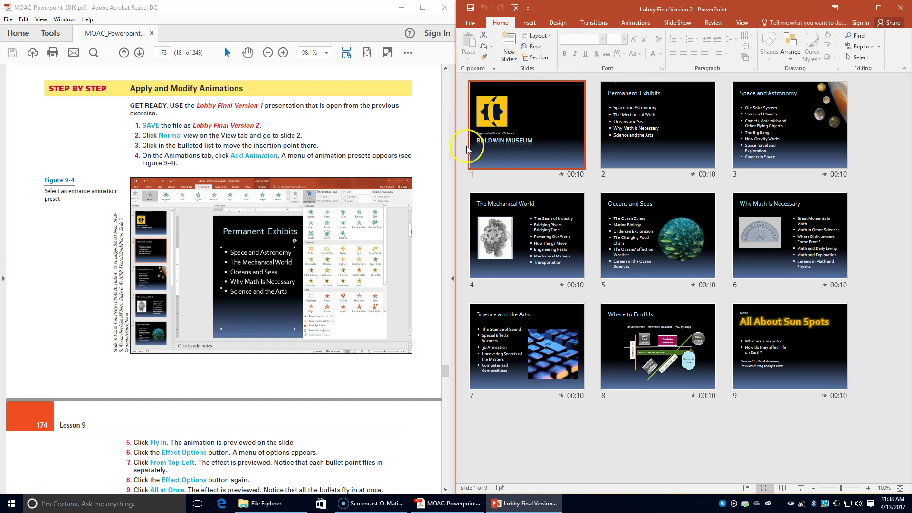
Step: Switch to Normal view and place the cursor in slide 2's Permanent Exhibits bullet list
click(742, 22)
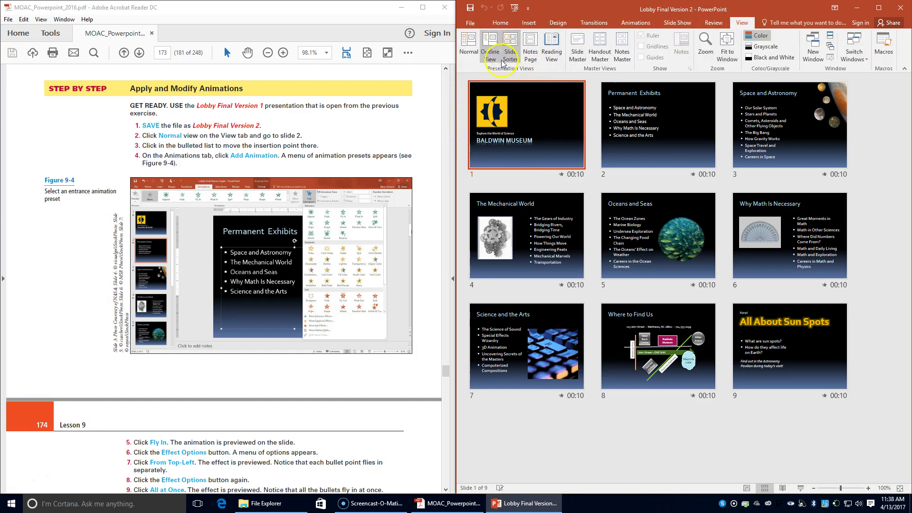
click(469, 48)
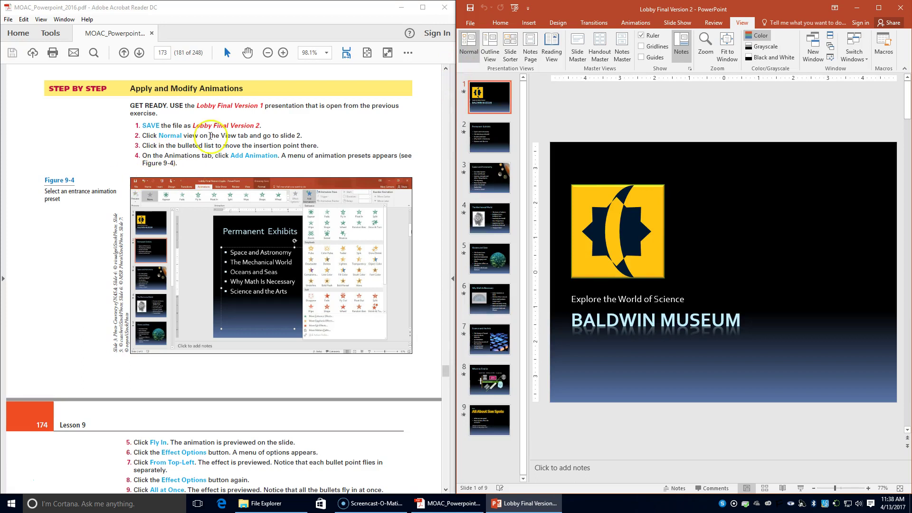
click(492, 137)
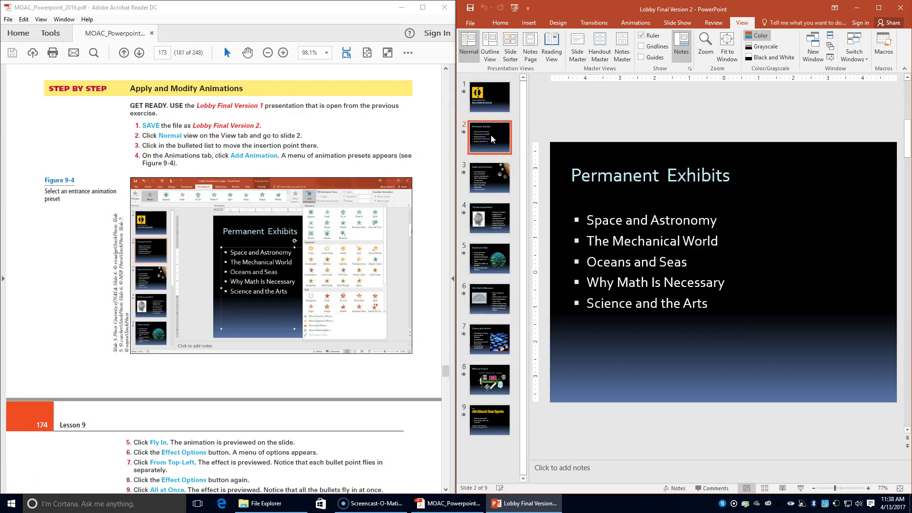
click(641, 246)
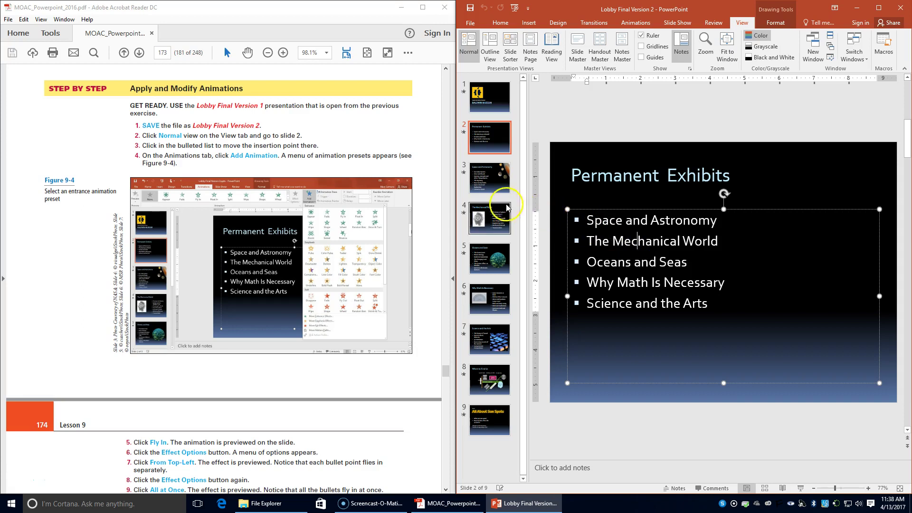
click(627, 230)
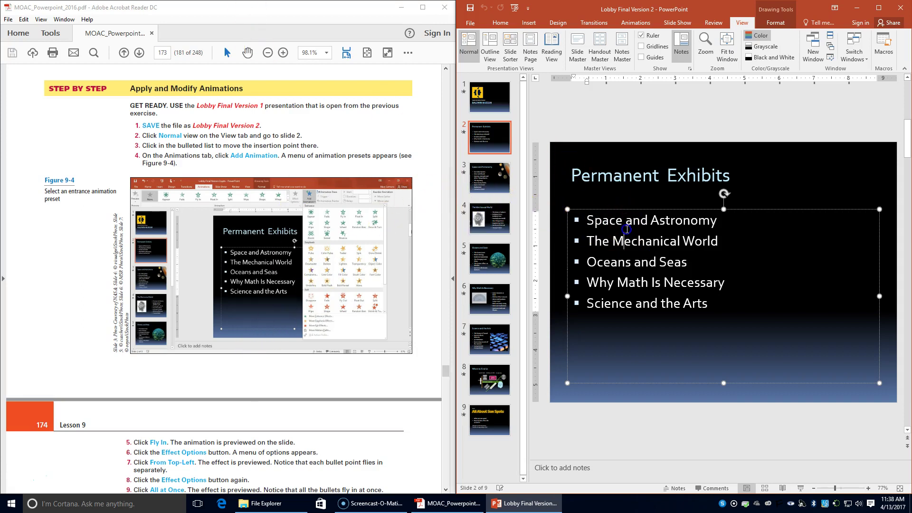
click(607, 238)
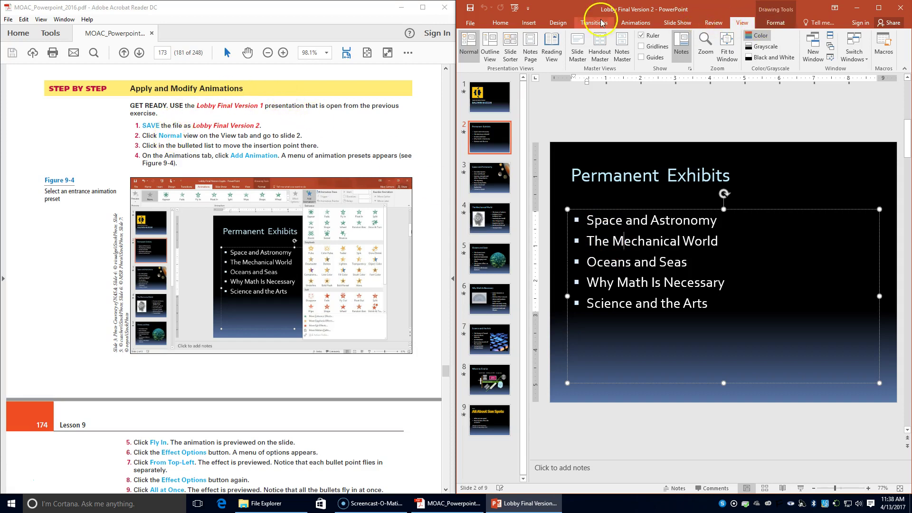
click(626, 22)
Step: Add a Fly In entrance animation to the slide 2 bullet list
click(672, 66)
scroll(251, 320, down, 2)
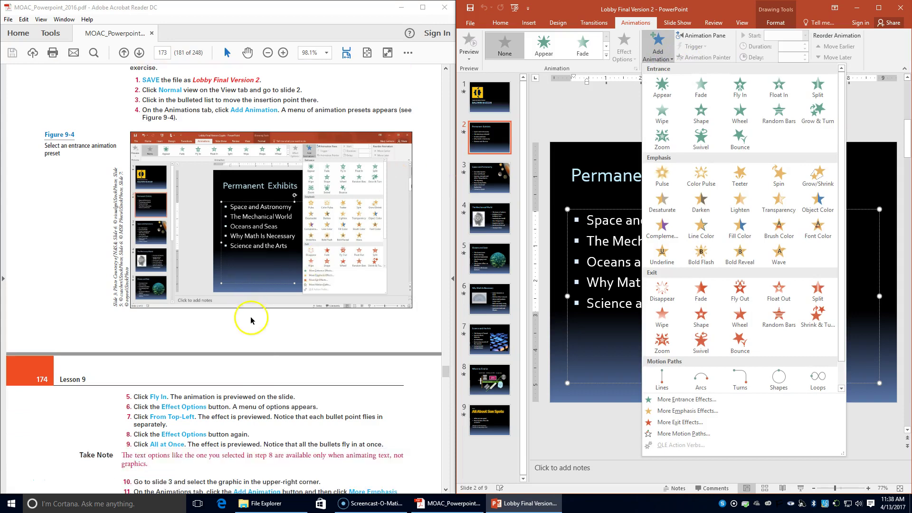
scroll(251, 320, down, 1)
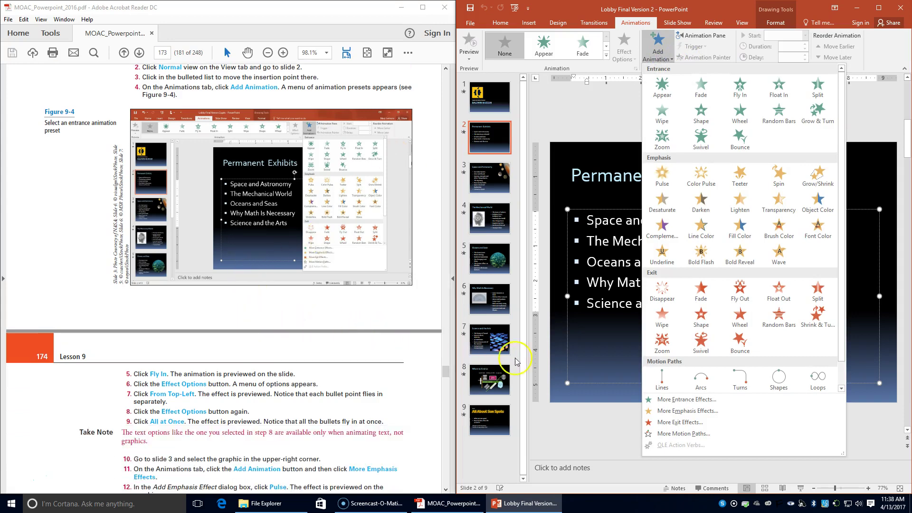
scroll(360, 346, up, 1)
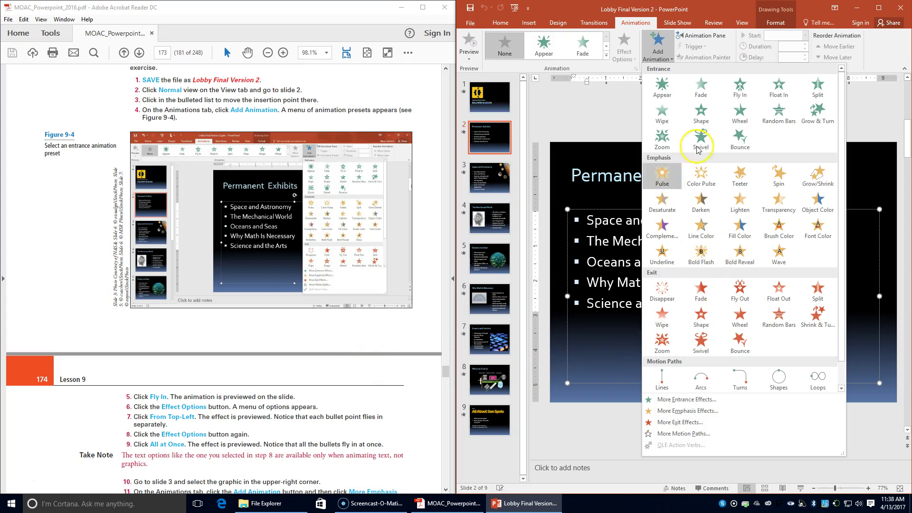
click(743, 87)
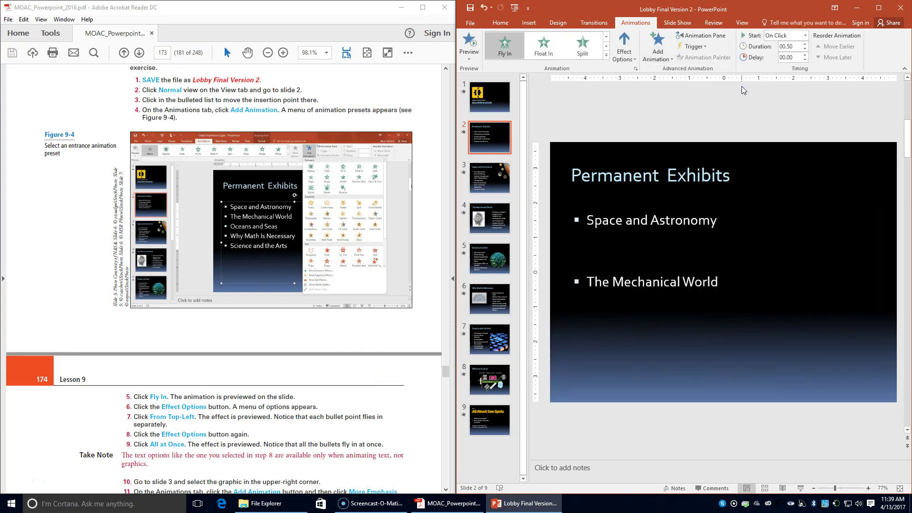
Step: Set the Fly In effect options to From Top-Left and All at Once
click(629, 56)
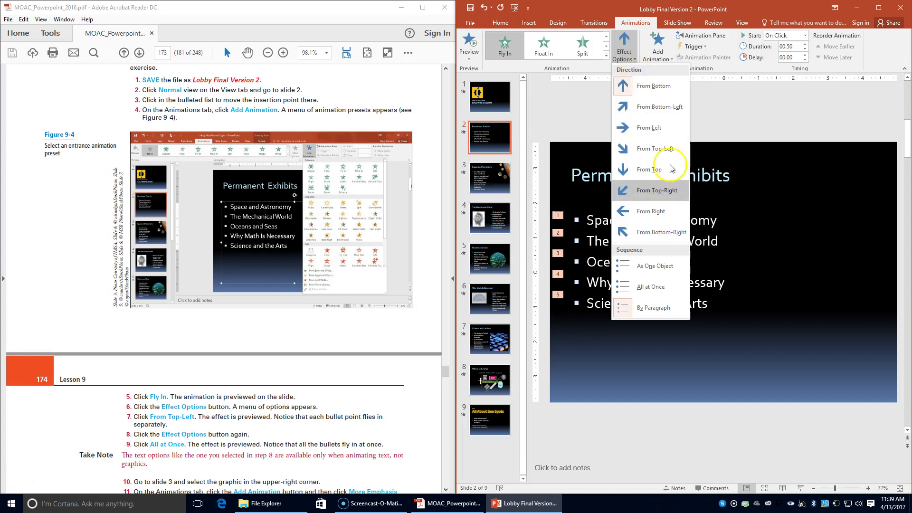
click(673, 149)
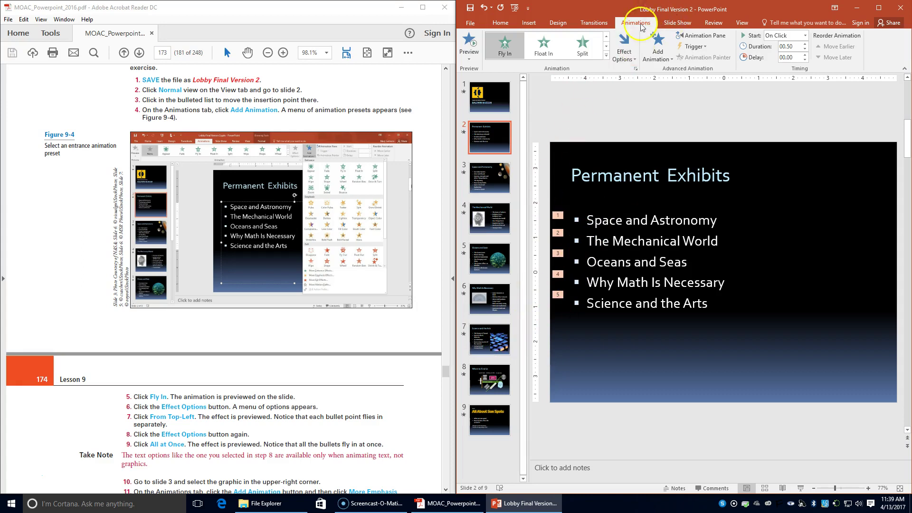
click(627, 47)
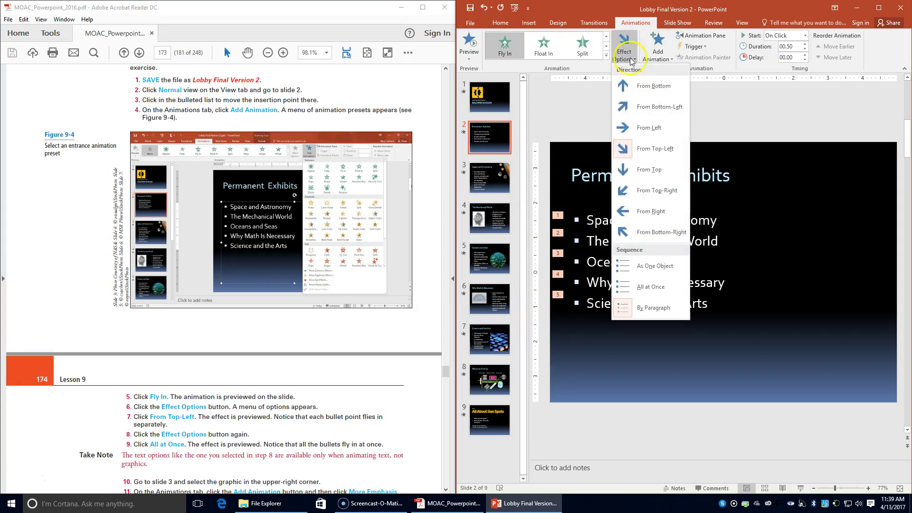
click(647, 287)
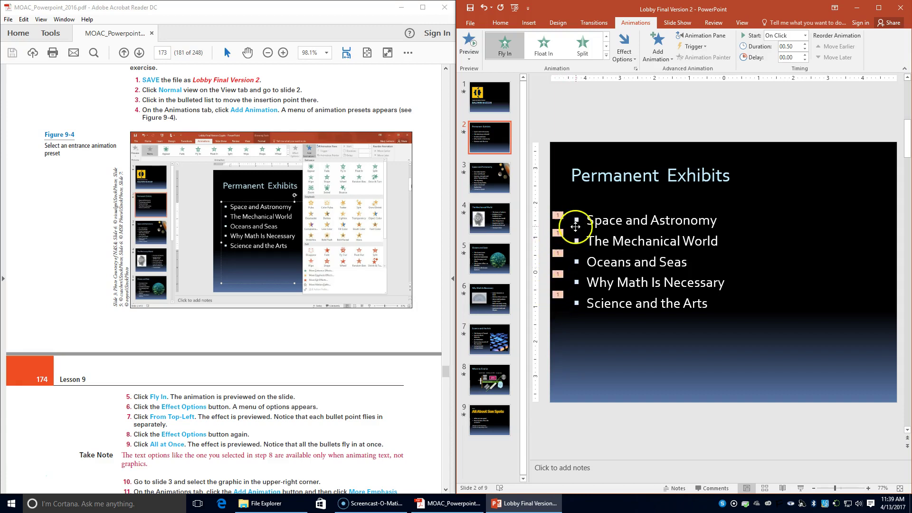
scroll(285, 390, down, 2)
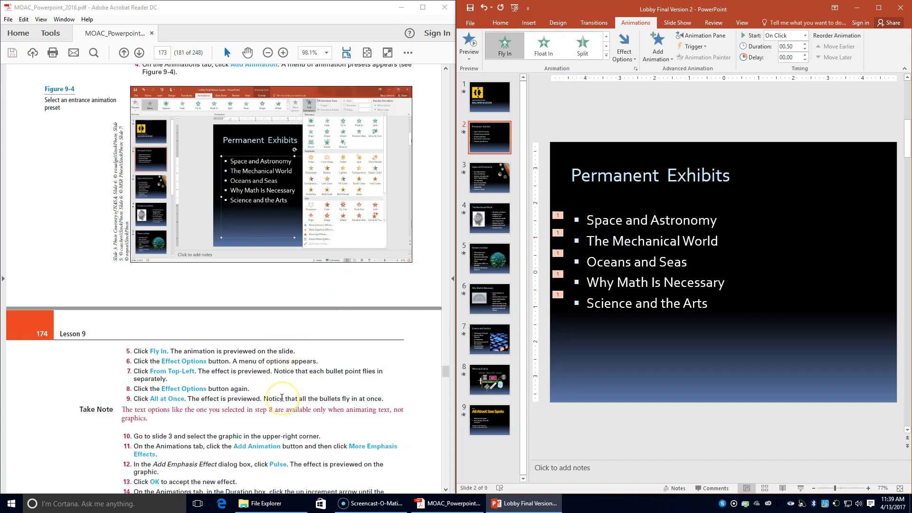
scroll(282, 397, down, 1)
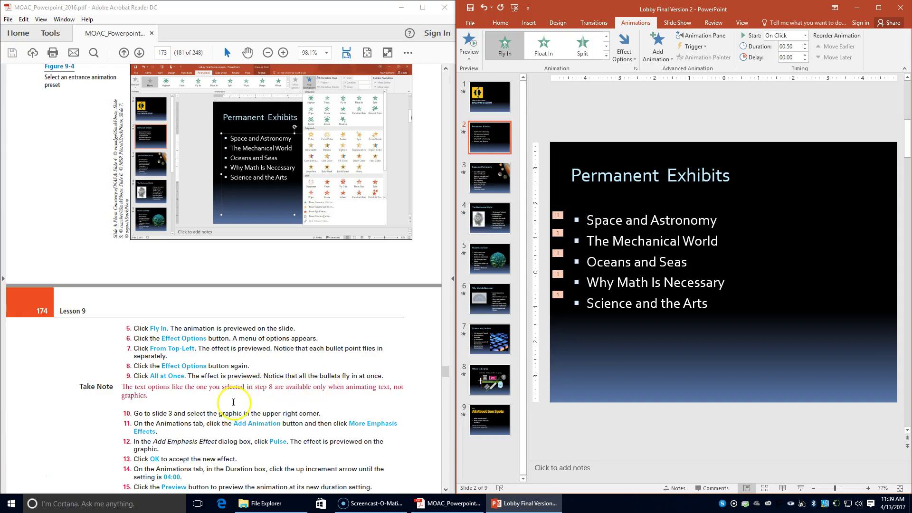
scroll(235, 400, down, 1)
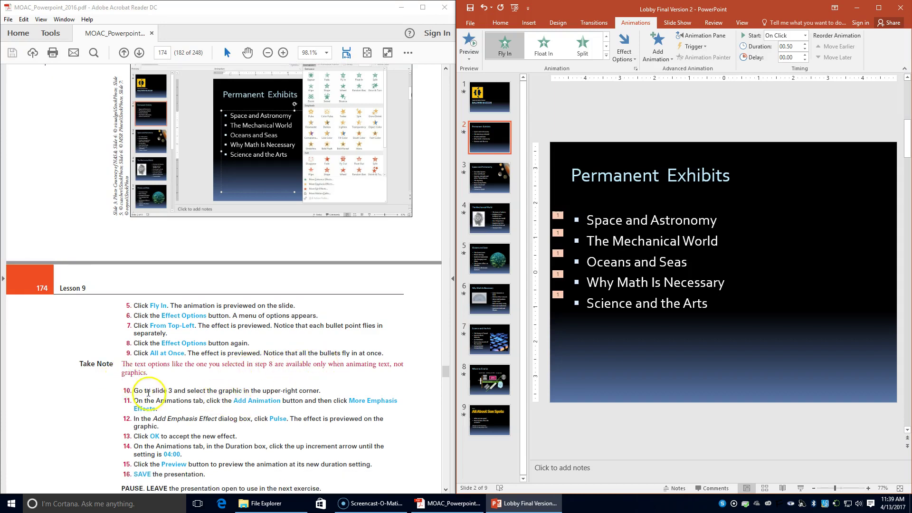
Step: Add the Pulse effect from More Emphasis Effects to slide 3's planets picture
click(483, 189)
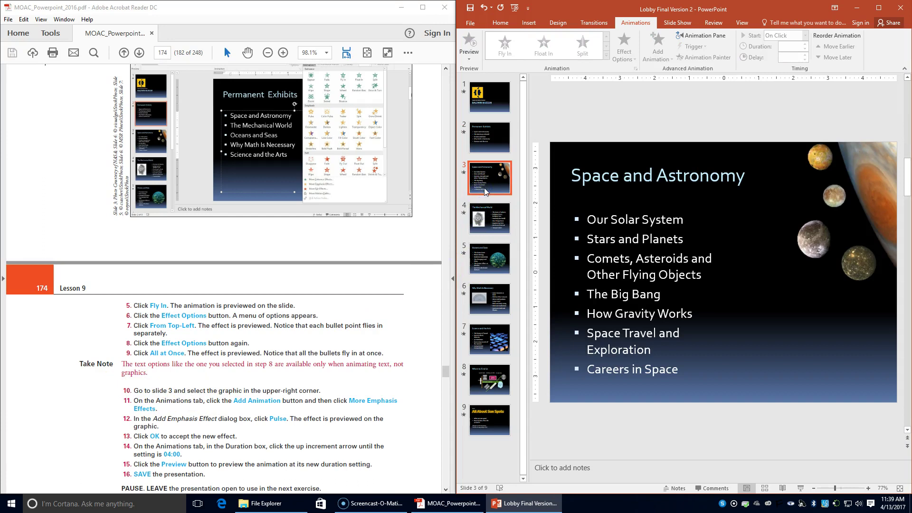
click(880, 175)
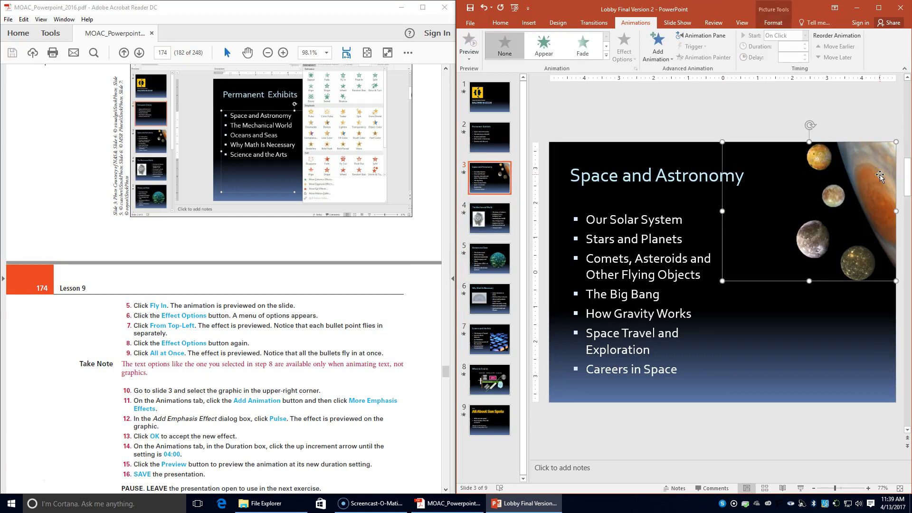
click(646, 25)
click(658, 48)
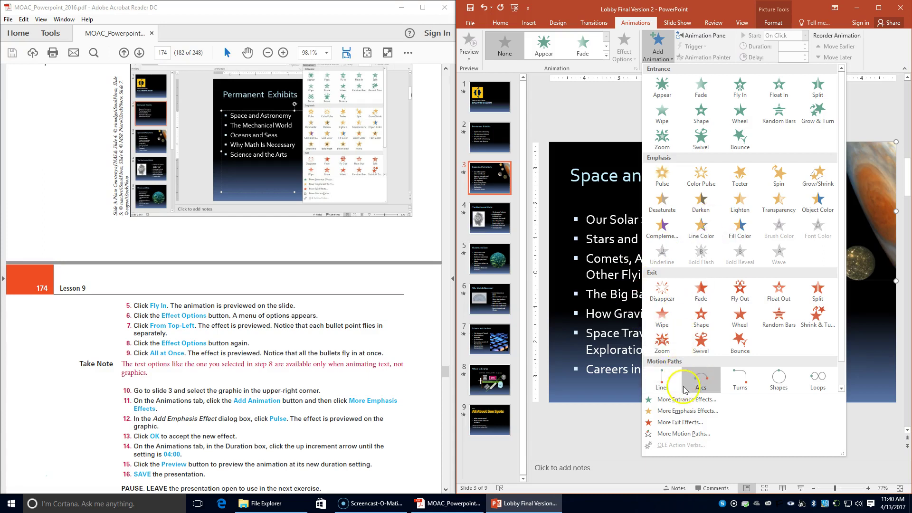
click(688, 412)
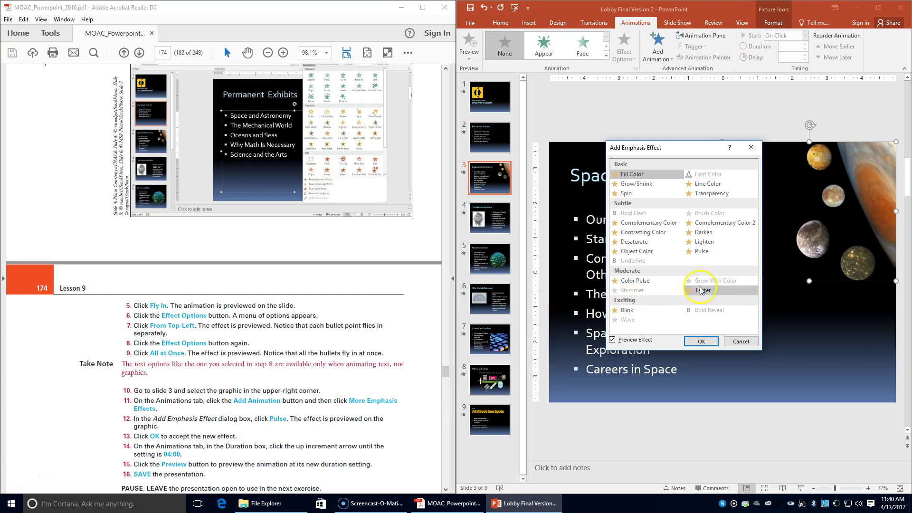
click(719, 253)
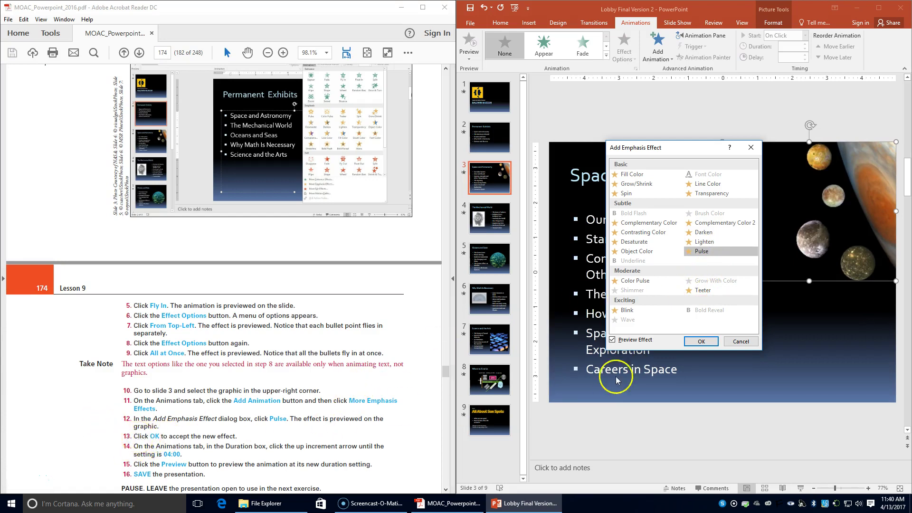
click(701, 342)
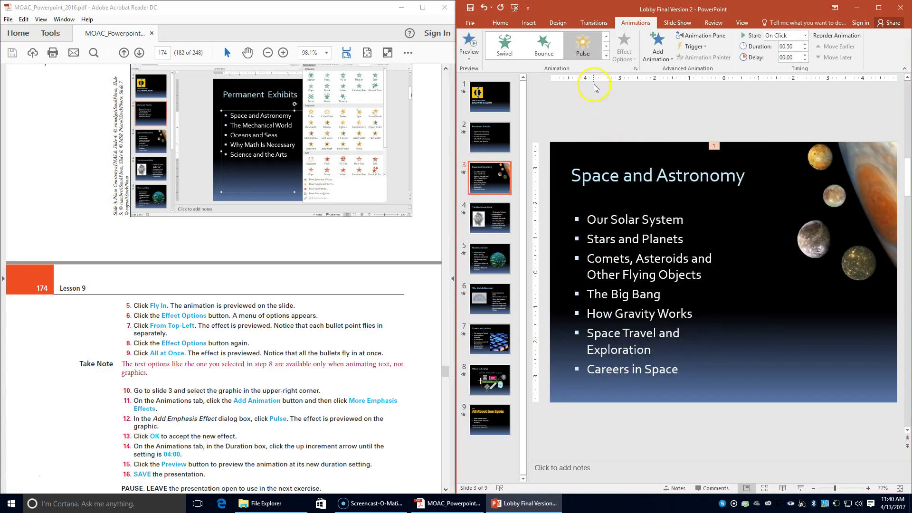
click(805, 44)
click(805, 44)
click(472, 43)
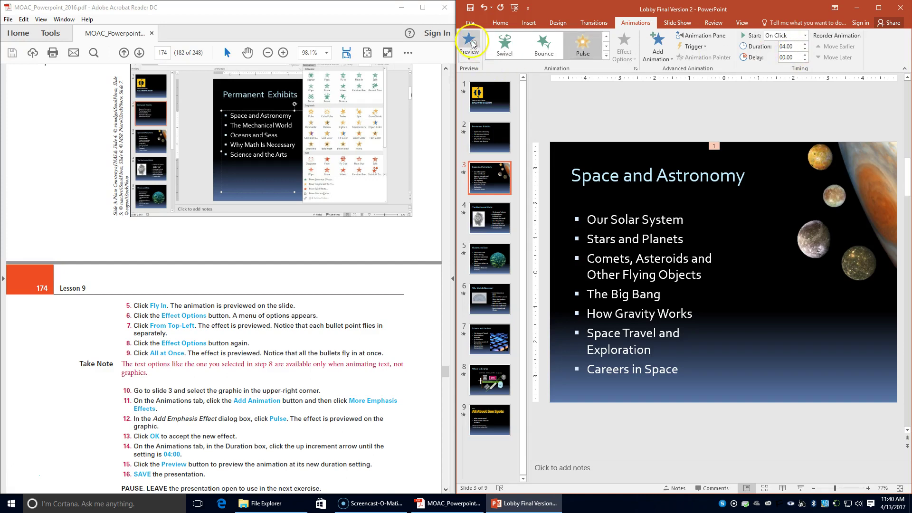
click(472, 43)
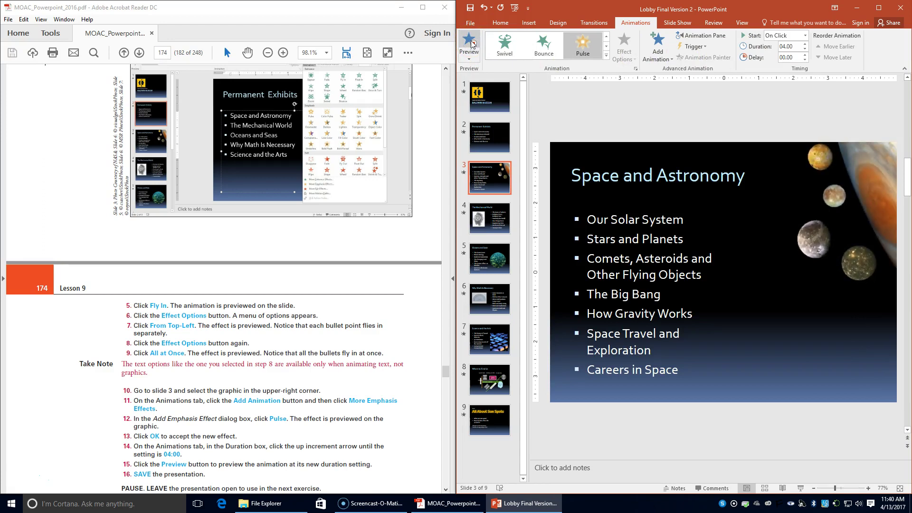
click(472, 52)
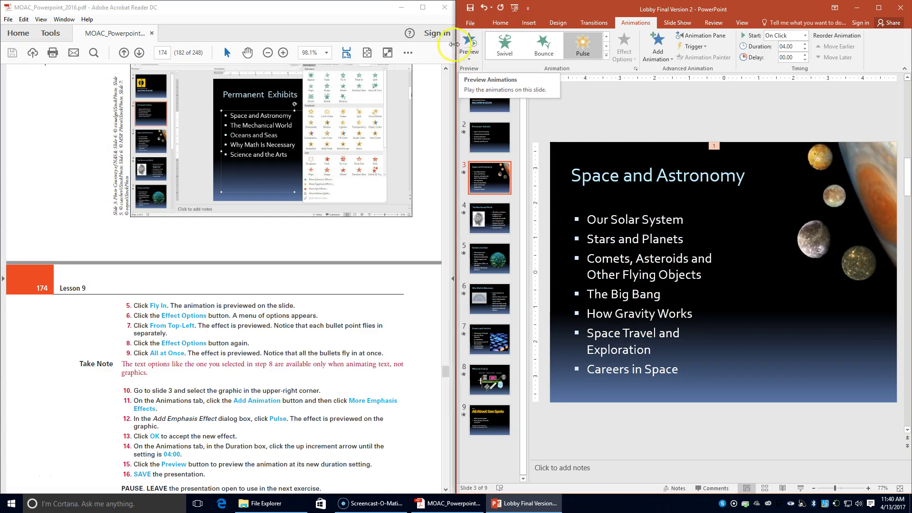
click(469, 8)
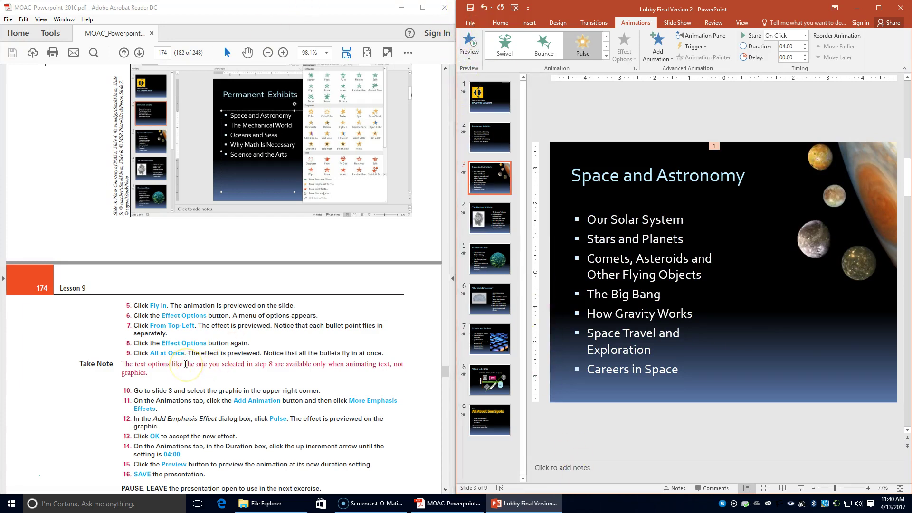
scroll(186, 365, down, 3)
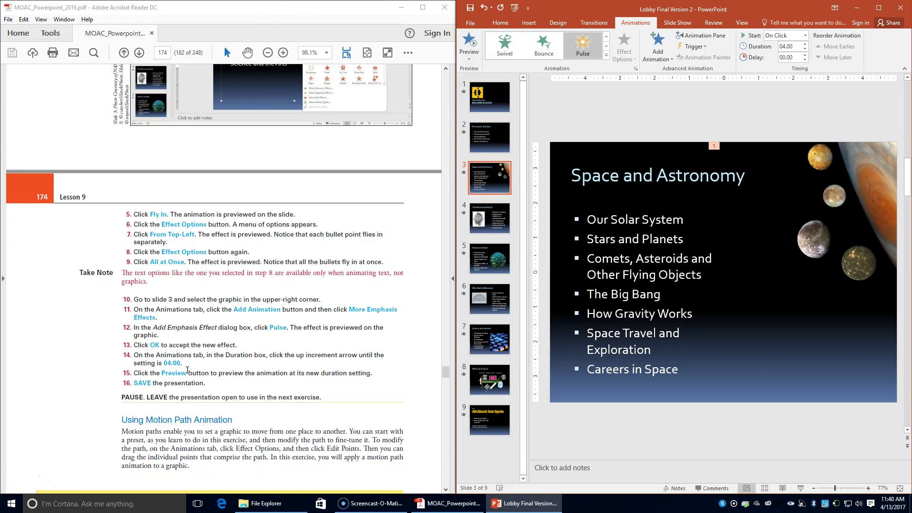
scroll(188, 370, down, 3)
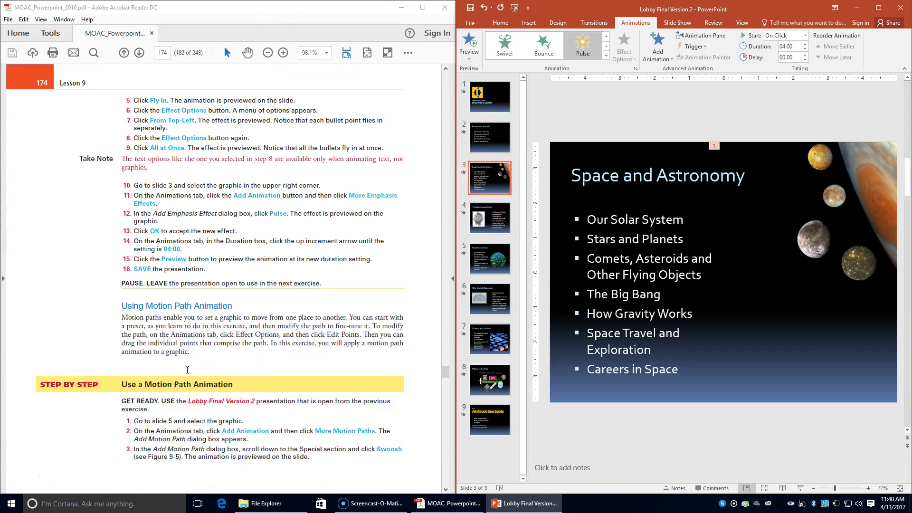
scroll(187, 370, down, 1)
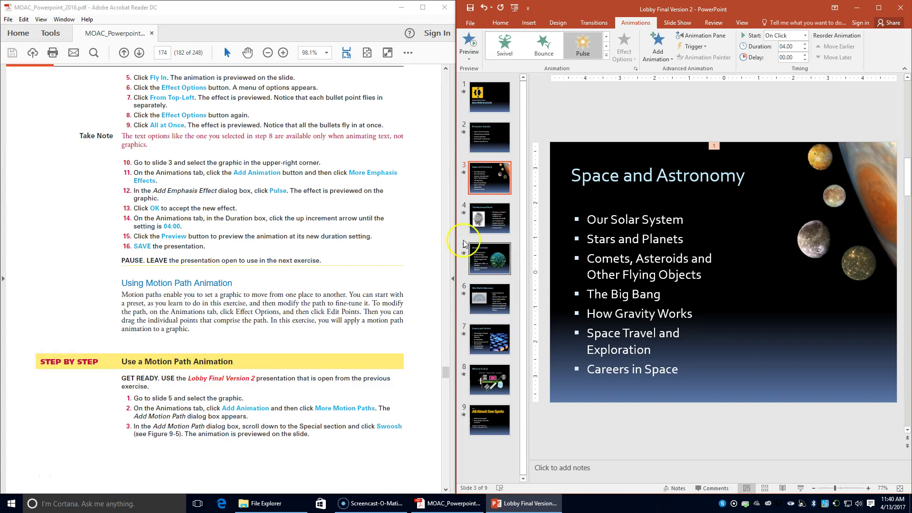
Step: Apply the Swoosh motion path from More Motion Paths to slide 5's round fish picture
click(486, 271)
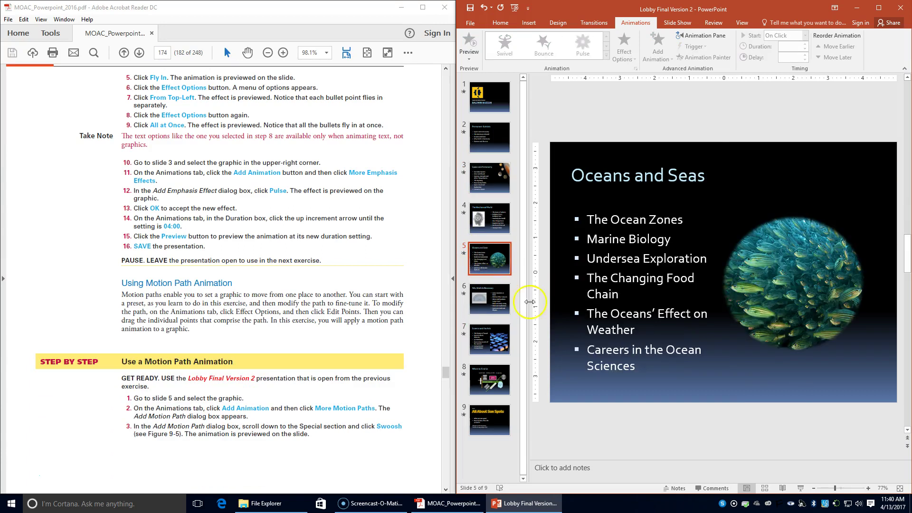
click(815, 297)
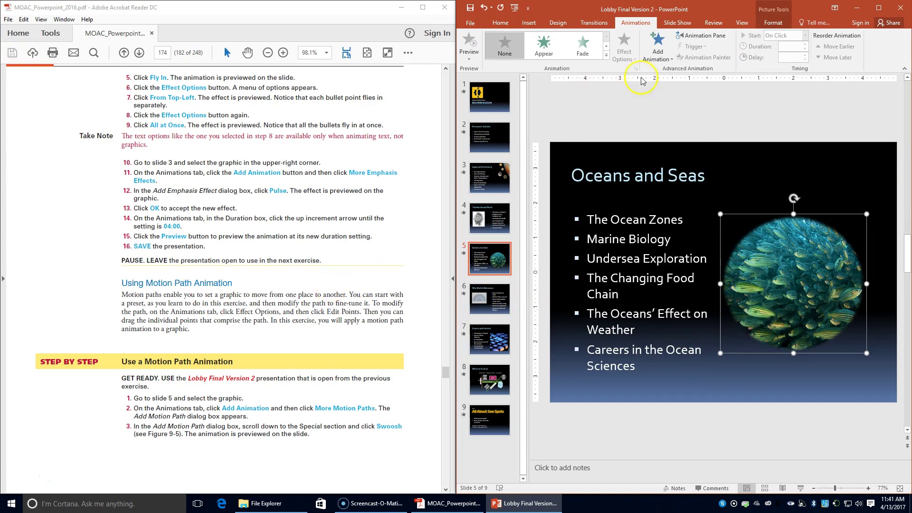
click(658, 46)
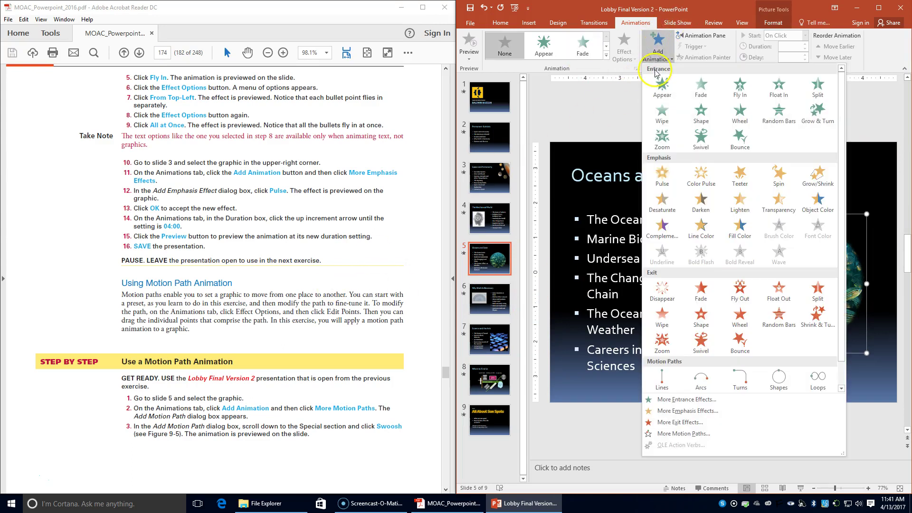
click(695, 434)
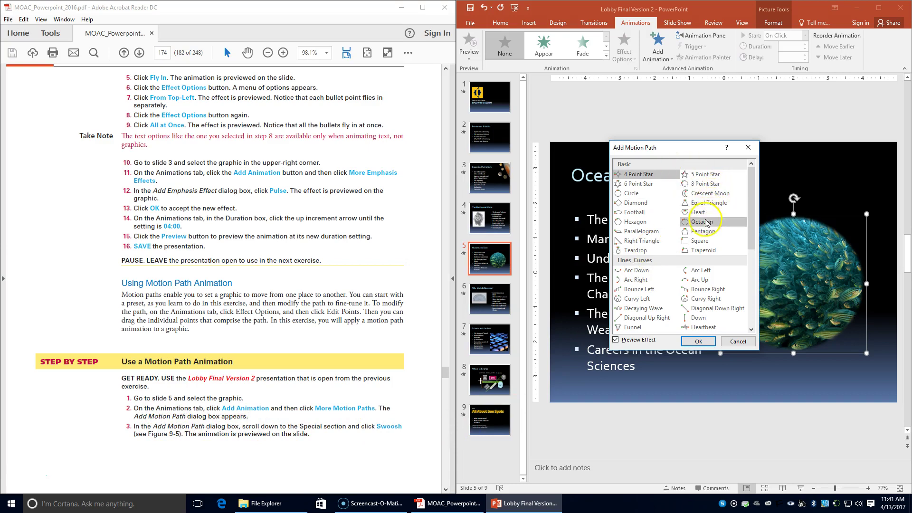
scroll(707, 224, down, 2)
scroll(707, 224, down, 4)
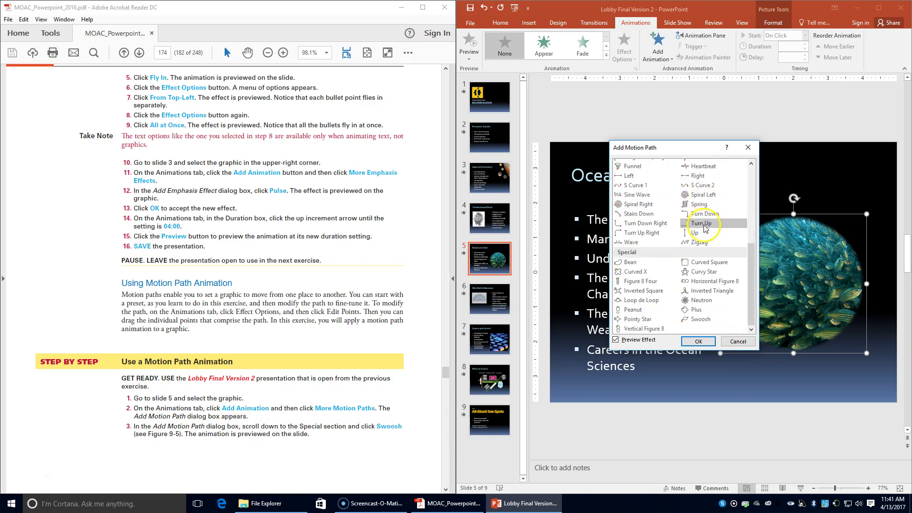
click(704, 319)
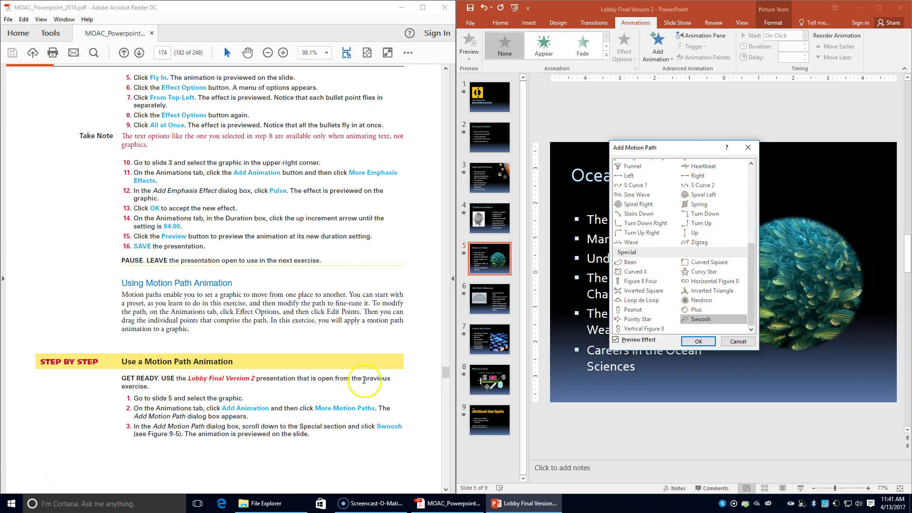
scroll(386, 380, down, 10)
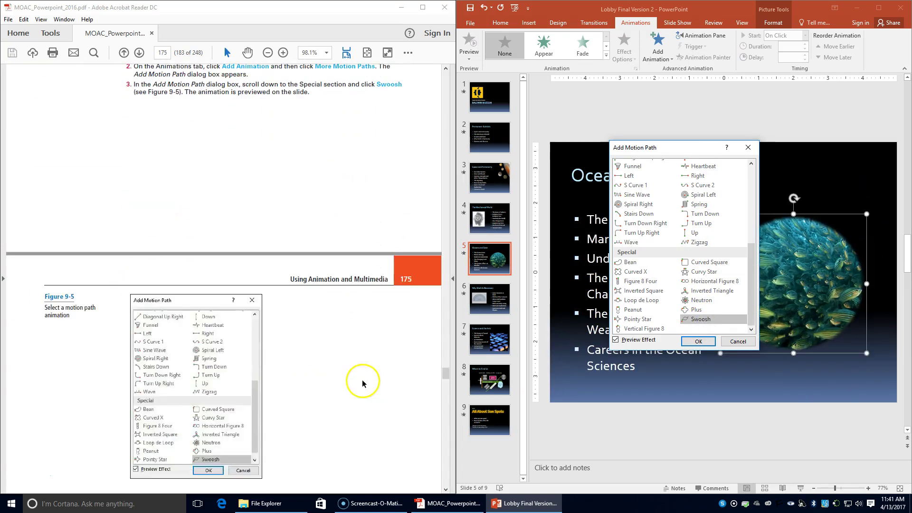
scroll(363, 383, down, 2)
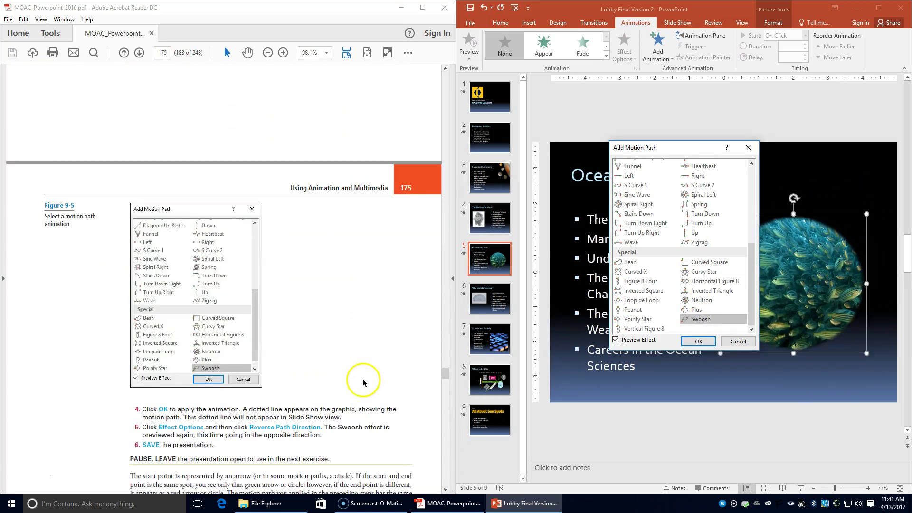
click(699, 342)
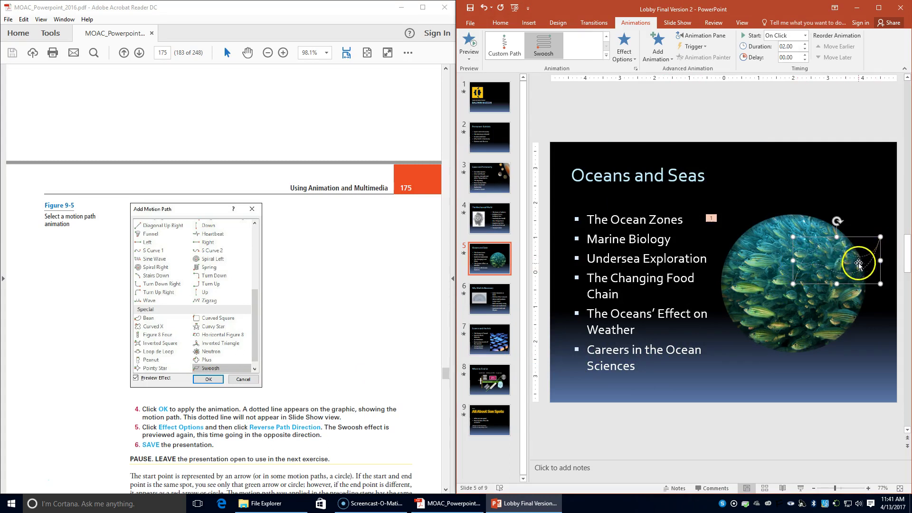
Step: Reverse the direction of the fish picture's Swoosh motion path
click(812, 286)
drag(844, 252, 813, 270)
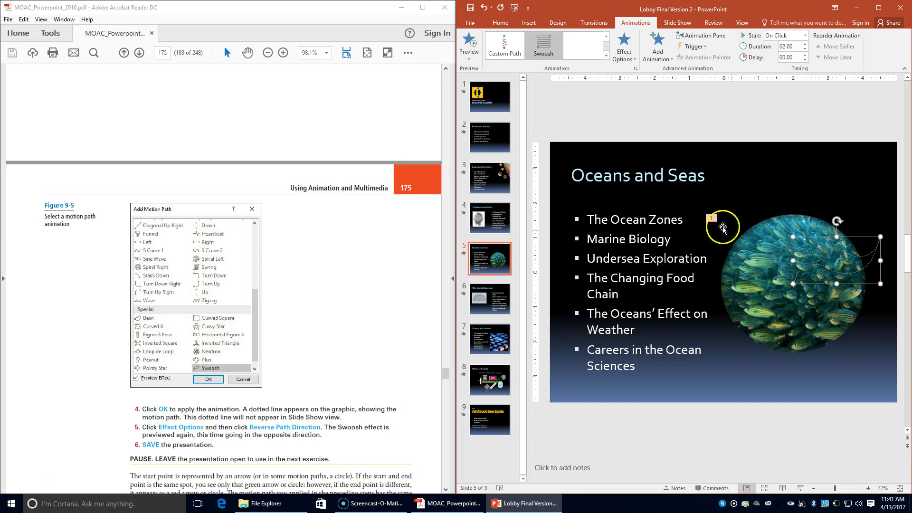
click(623, 52)
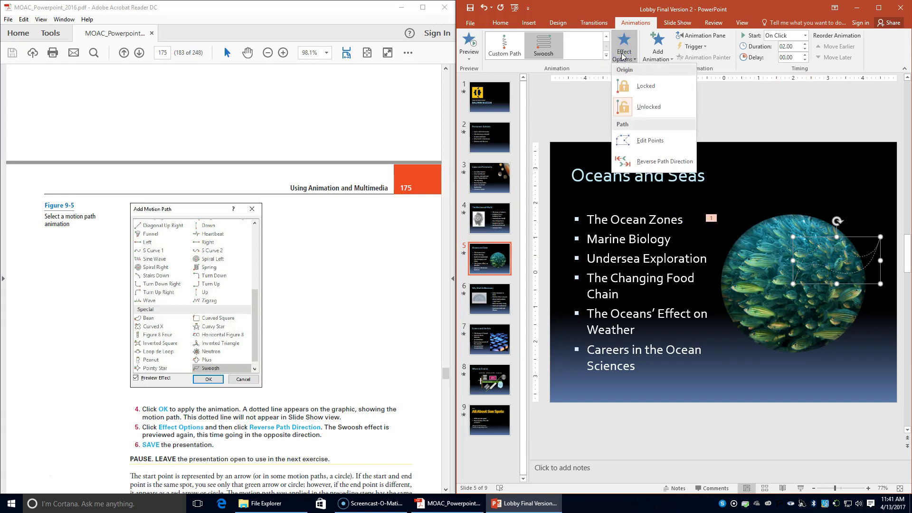
click(643, 161)
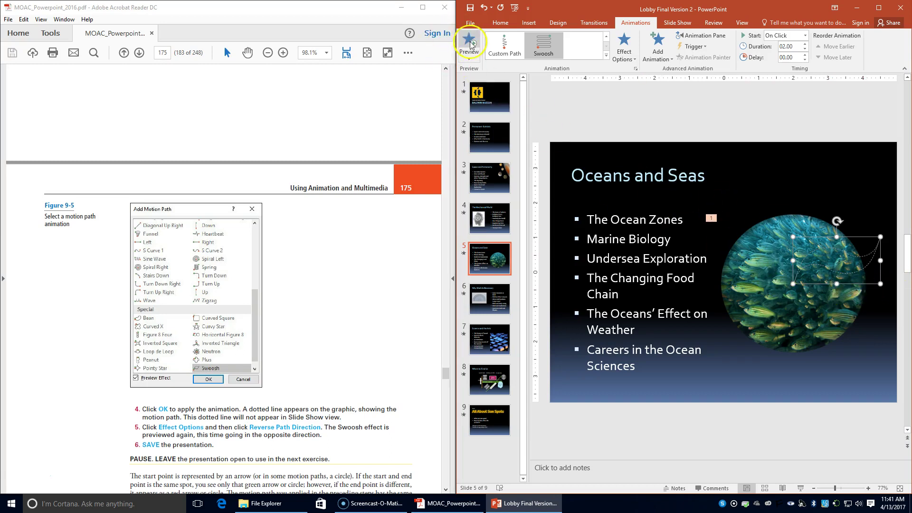
Step: Save the presentation
click(470, 8)
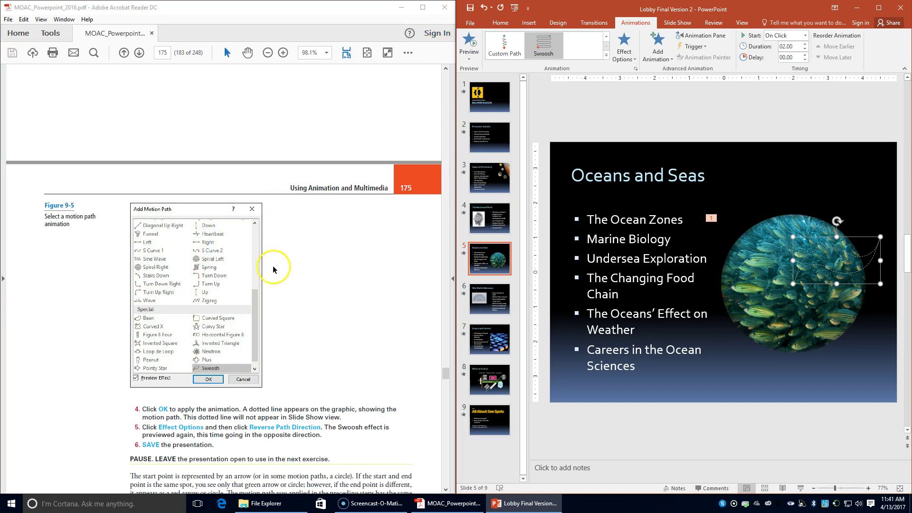
scroll(277, 270, down, 10)
scroll(277, 269, down, 8)
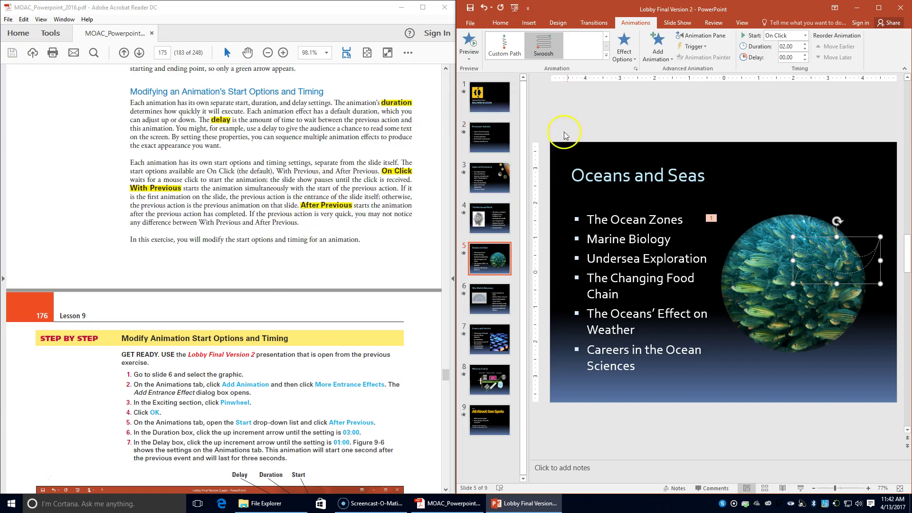
Step: Apply the Pinwheel entrance effect from the Exciting group to slide 6's protractor picture
click(499, 302)
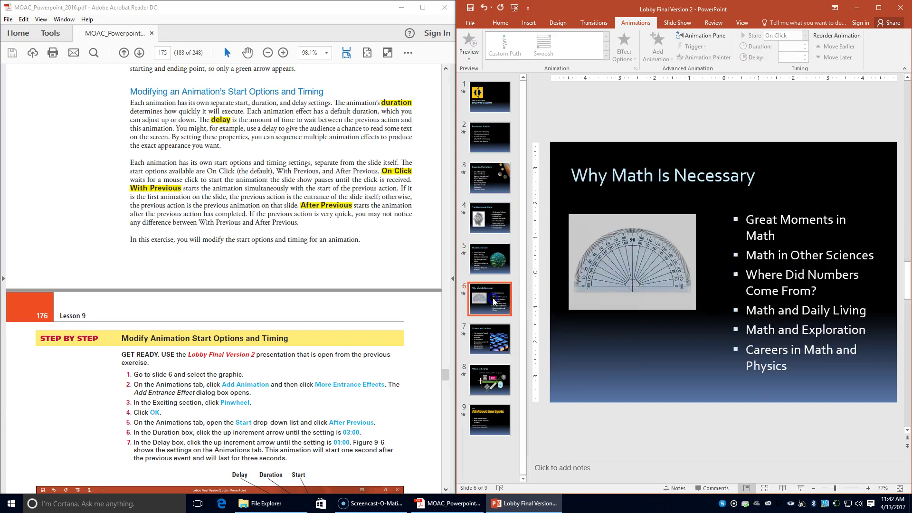
click(642, 264)
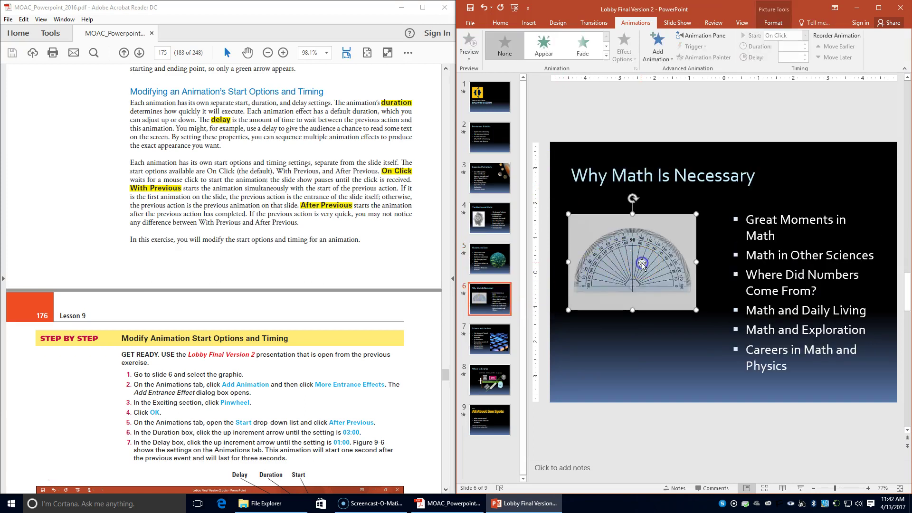
click(663, 56)
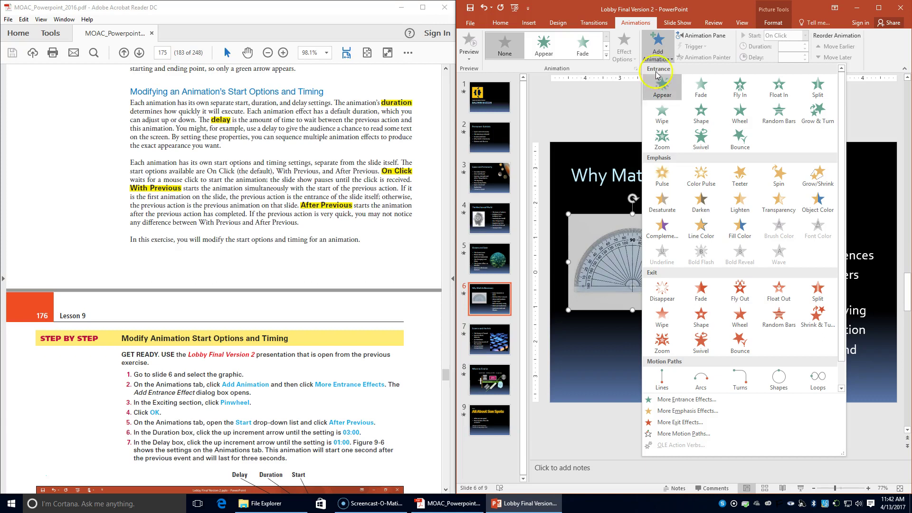
click(679, 403)
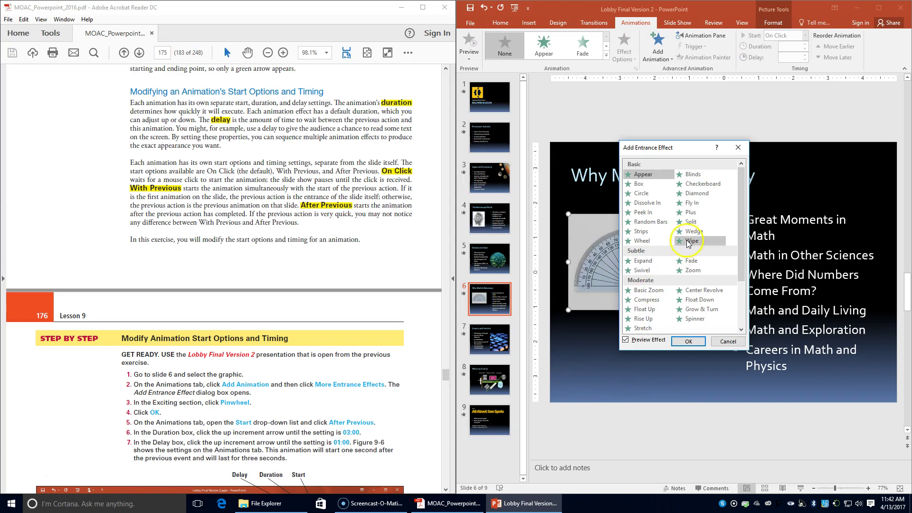
click(684, 271)
scroll(685, 274, down, 2)
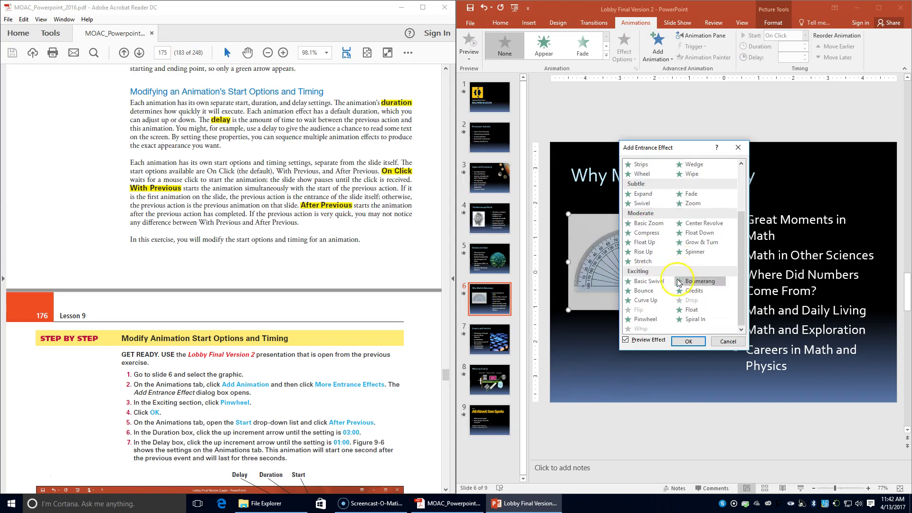
click(655, 320)
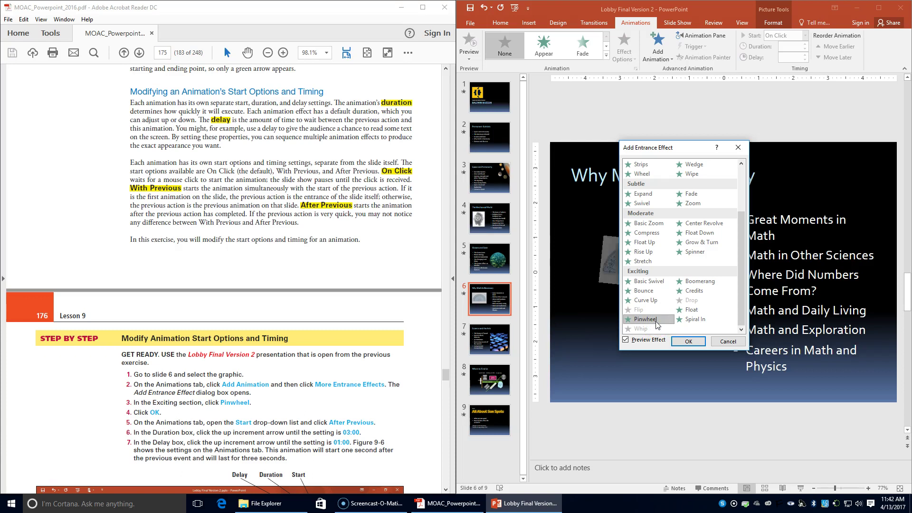
click(687, 342)
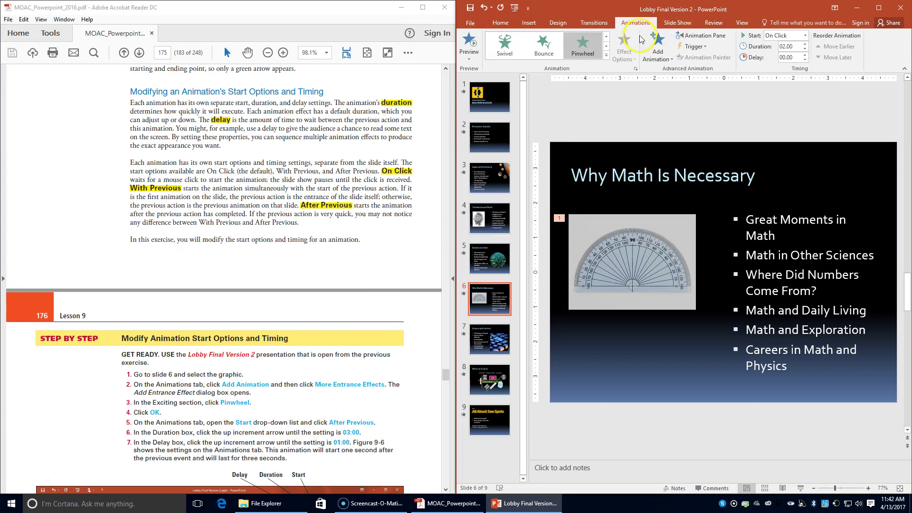
Step: Time the protractor's Pinwheel to start After Previous, 03.00 duration, 01.00 delay, then preview slide 6
click(806, 37)
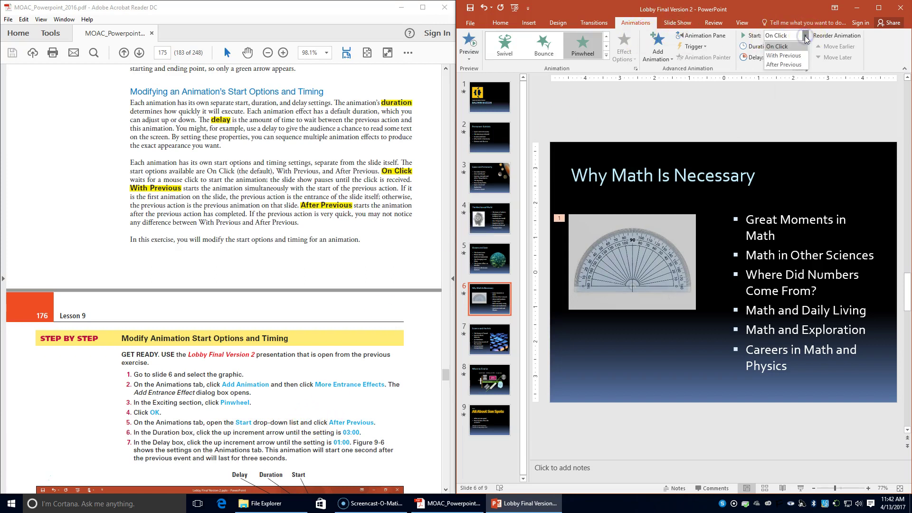
click(803, 64)
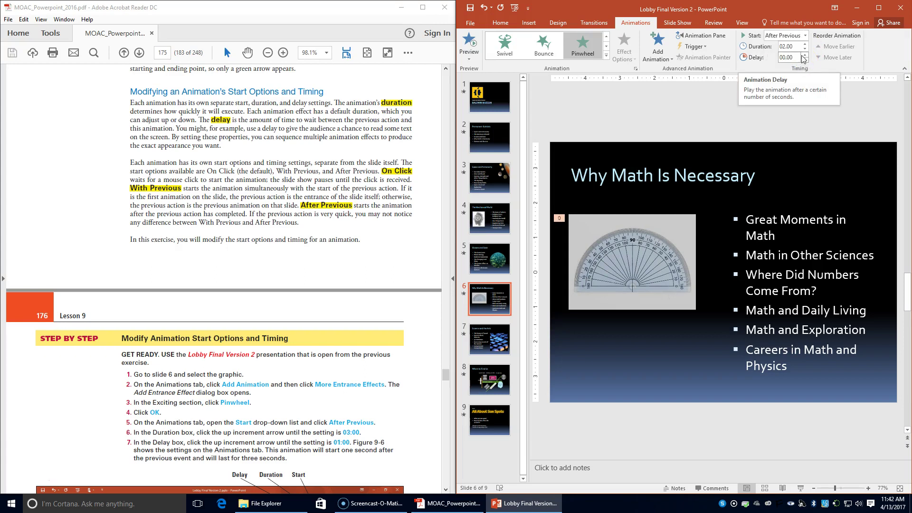
click(805, 44)
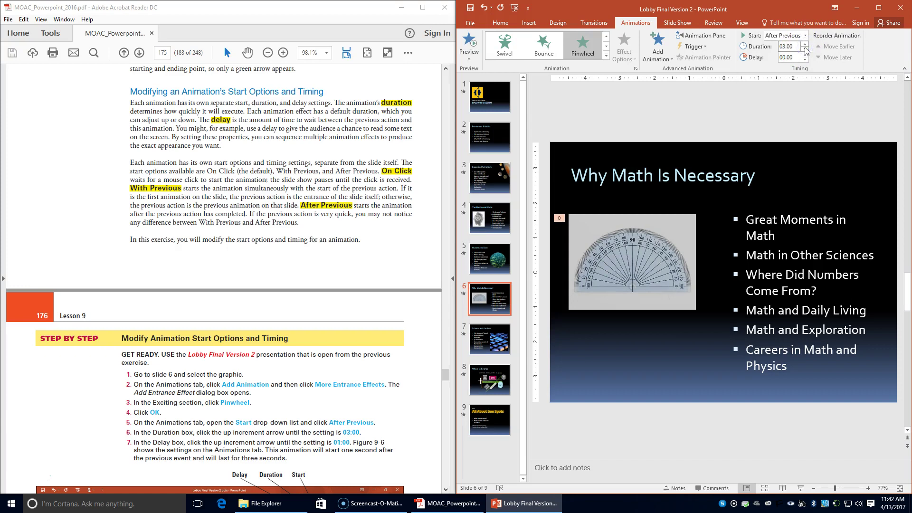
click(805, 55)
click(805, 55)
click(805, 55)
click(805, 55)
scroll(318, 268, down, 5)
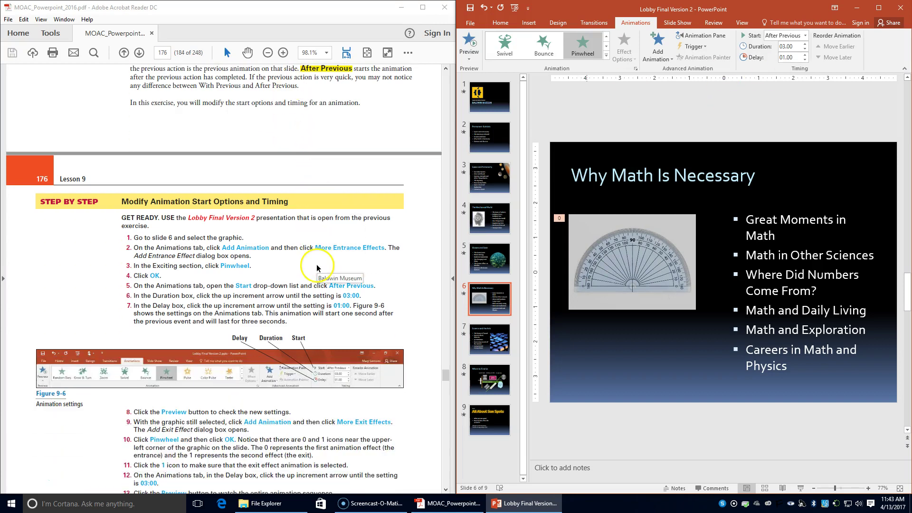
click(469, 42)
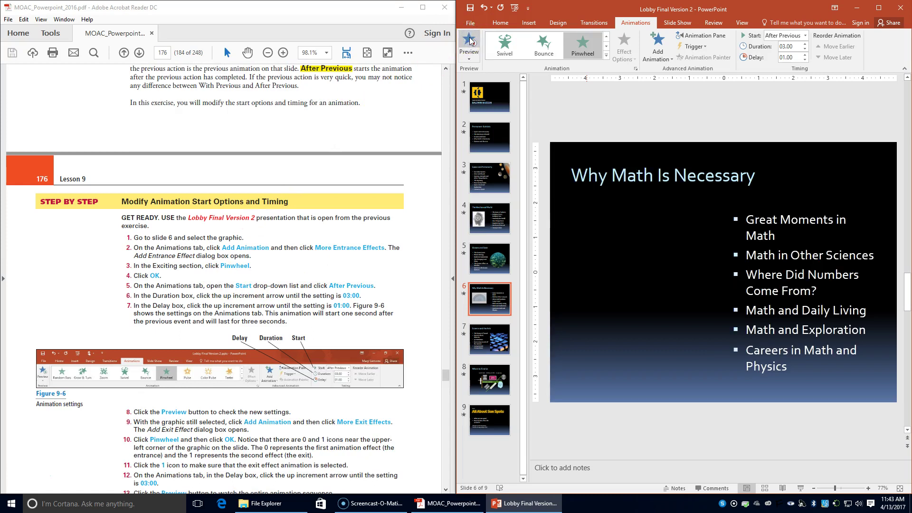